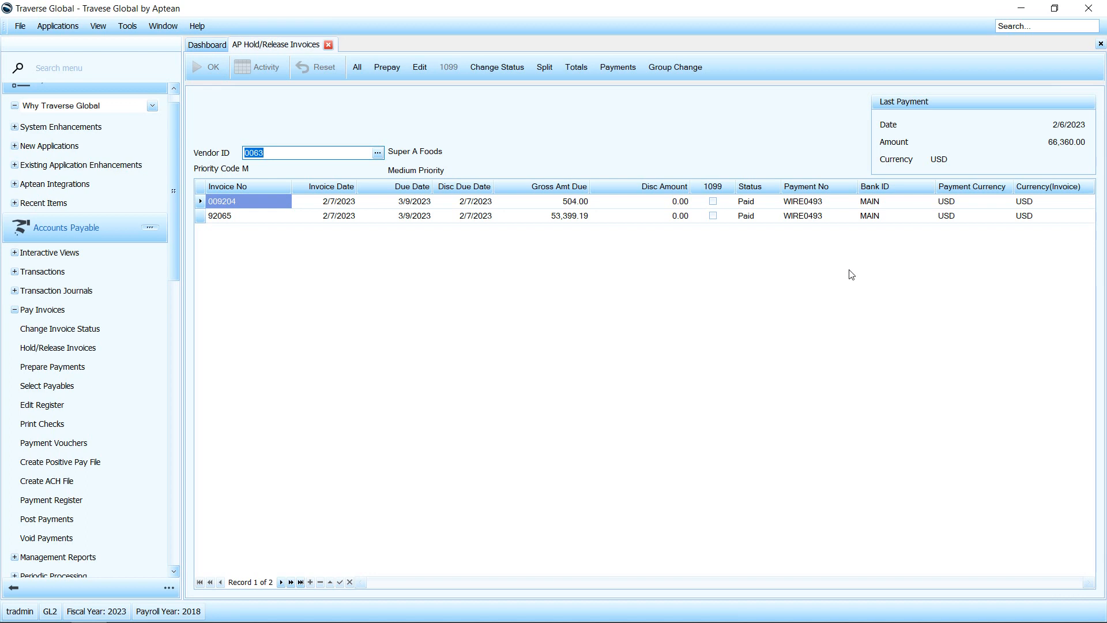
Step: Check the payment number on Super A Foods' invoice 009204, and open the accounts payable Open Invoice View
{"action": "left_click", "coordinate": [804, 203]}
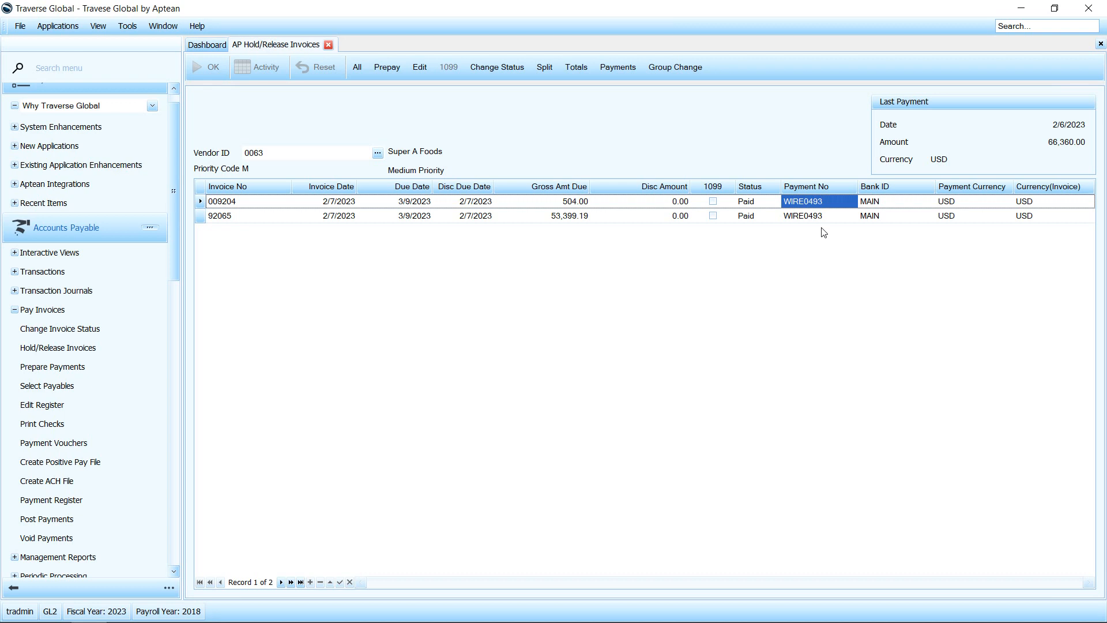
{"action": "left_click", "coordinate": [64, 313]}
{"action": "left_click", "coordinate": [55, 253]}
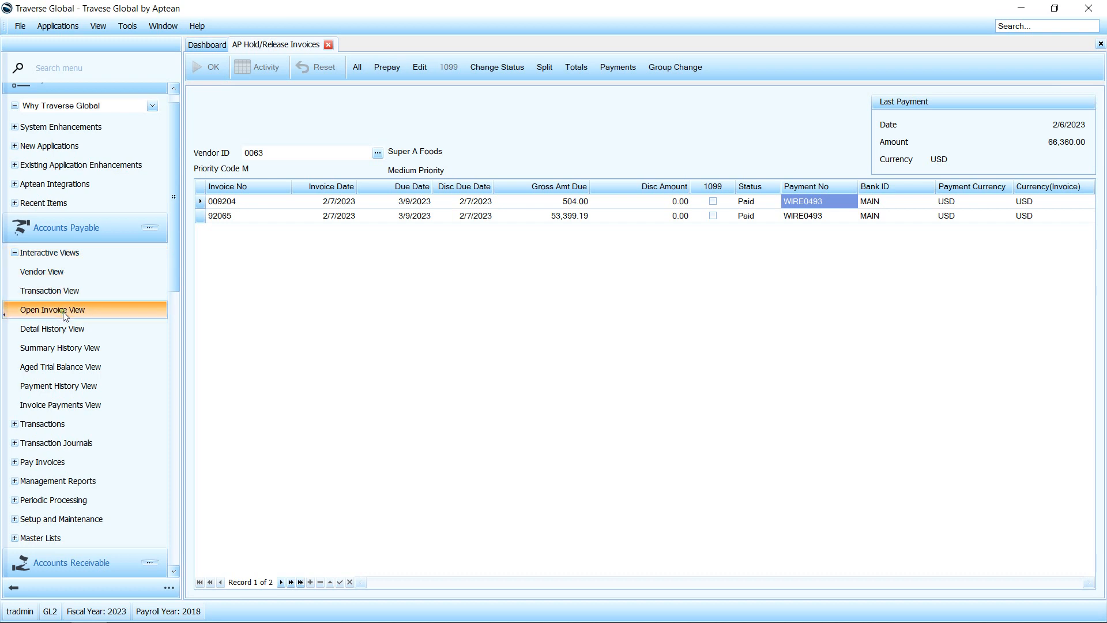
{"action": "left_click", "coordinate": [141, 311]}
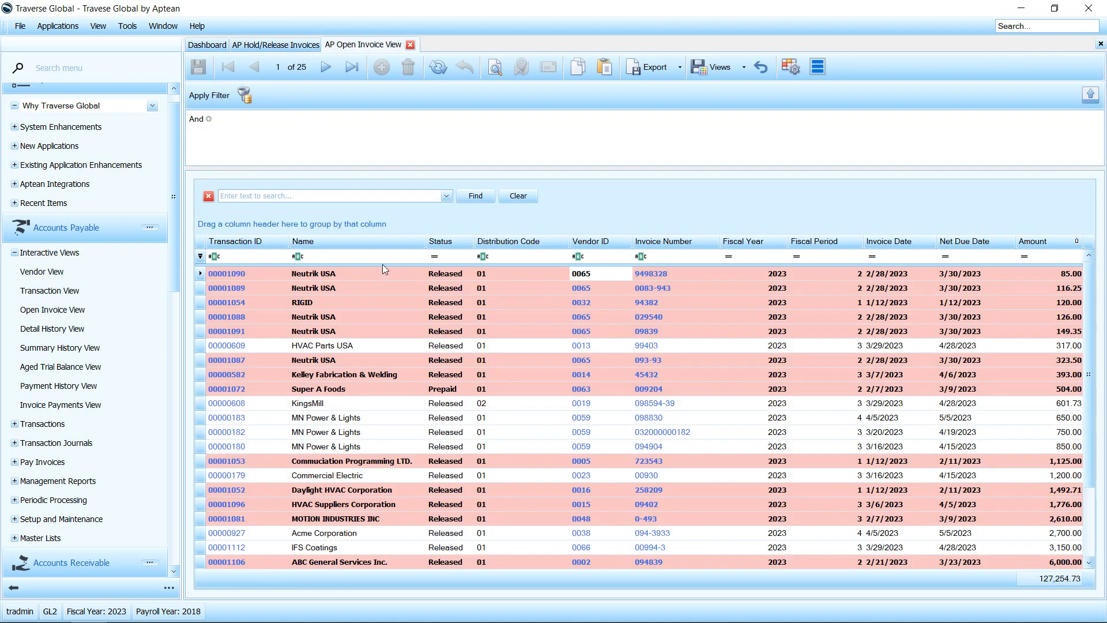
Step: Group the open invoices by status and examine the invoices in the Prepaid group
{"action": "left_click_drag", "start_coordinate": [465, 243], "coordinate": [428, 220]}
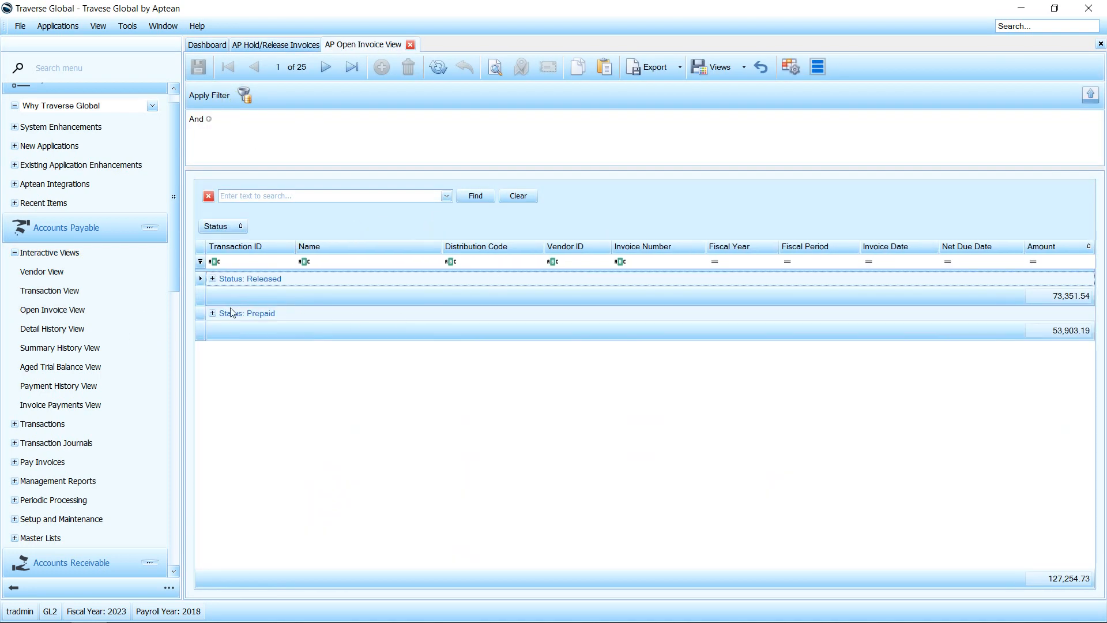
{"action": "left_click", "coordinate": [213, 314]}
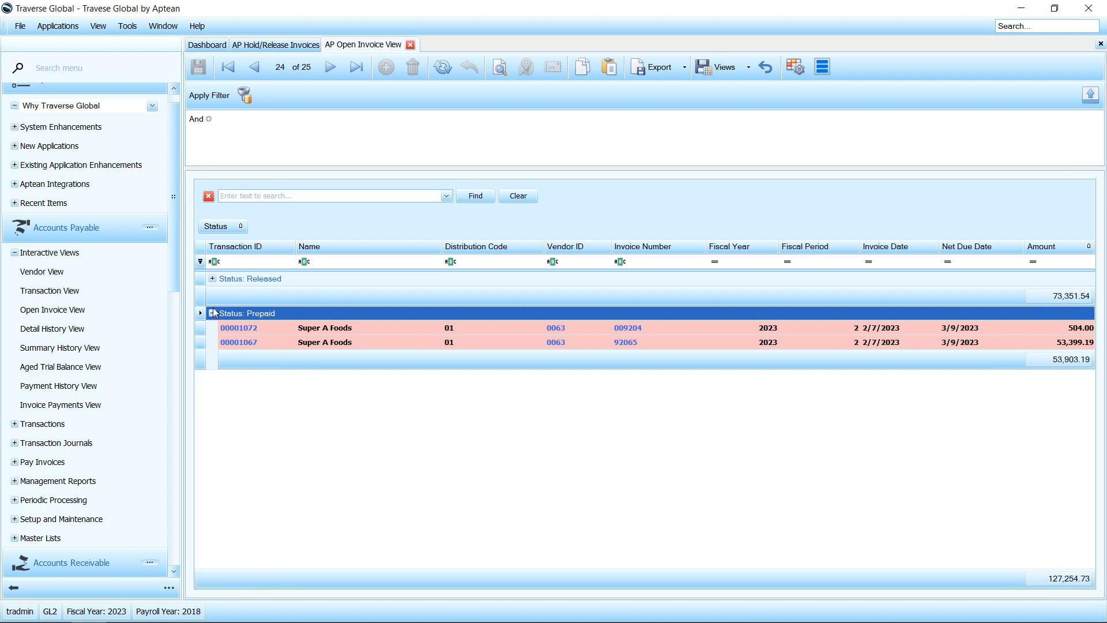
{"action": "left_click", "coordinate": [213, 314]}
Step: Remove the status grouping, placing the Status column directly after Transaction ID, and review the invoice list
{"action": "left_click_drag", "start_coordinate": [220, 229], "coordinate": [295, 242]}
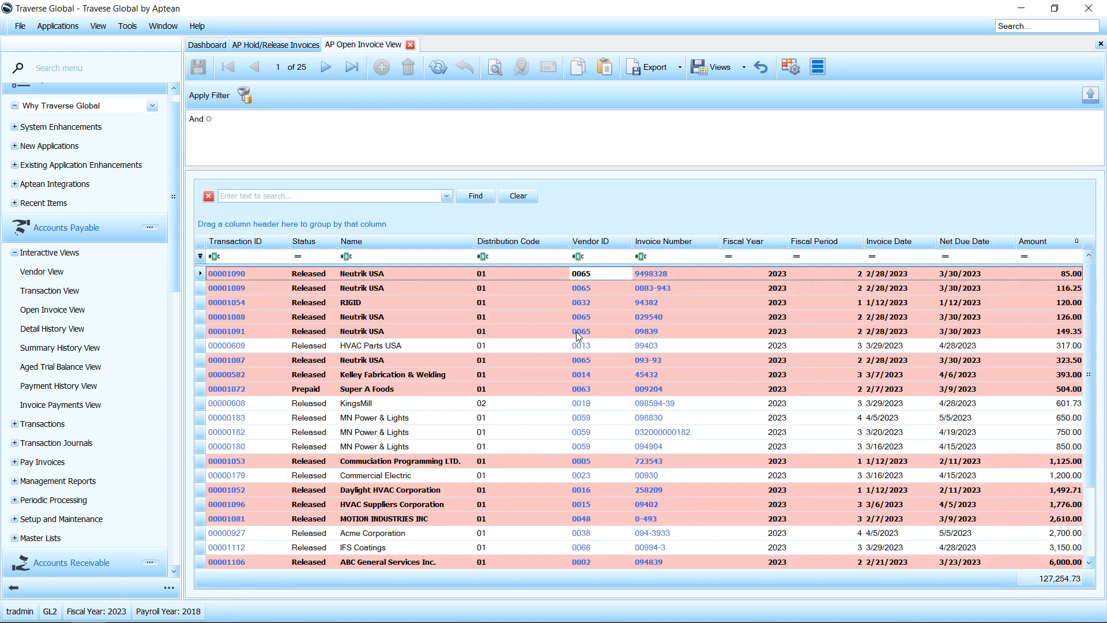
{"action": "scroll", "coordinate": [450, 489], "scroll_direction": "down", "scroll_amount": 2}
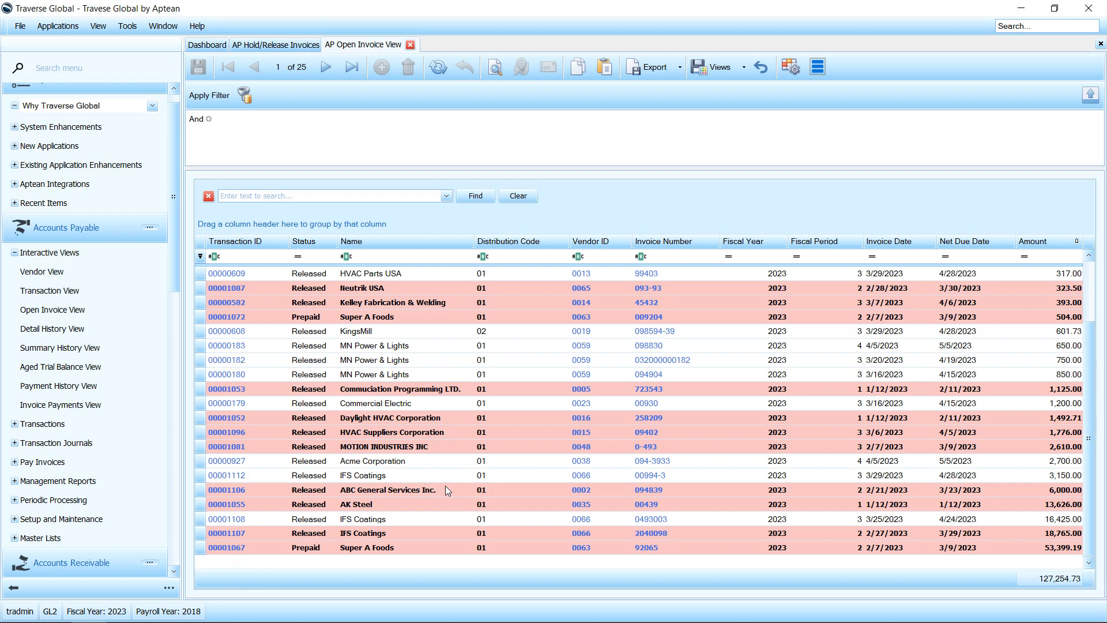
{"action": "scroll", "coordinate": [363, 395], "scroll_direction": "up", "scroll_amount": 2}
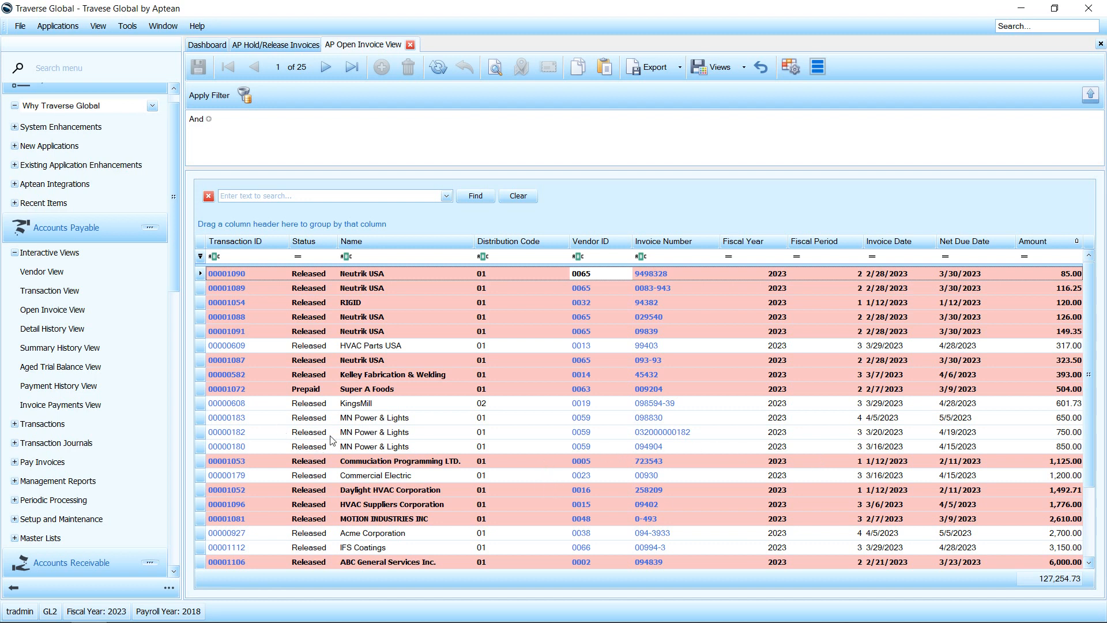
Step: Open Prepare Payments, view the fields available for a data filter condition, and close the function without running it
{"action": "left_click", "coordinate": [46, 260]}
{"action": "left_click", "coordinate": [41, 309]}
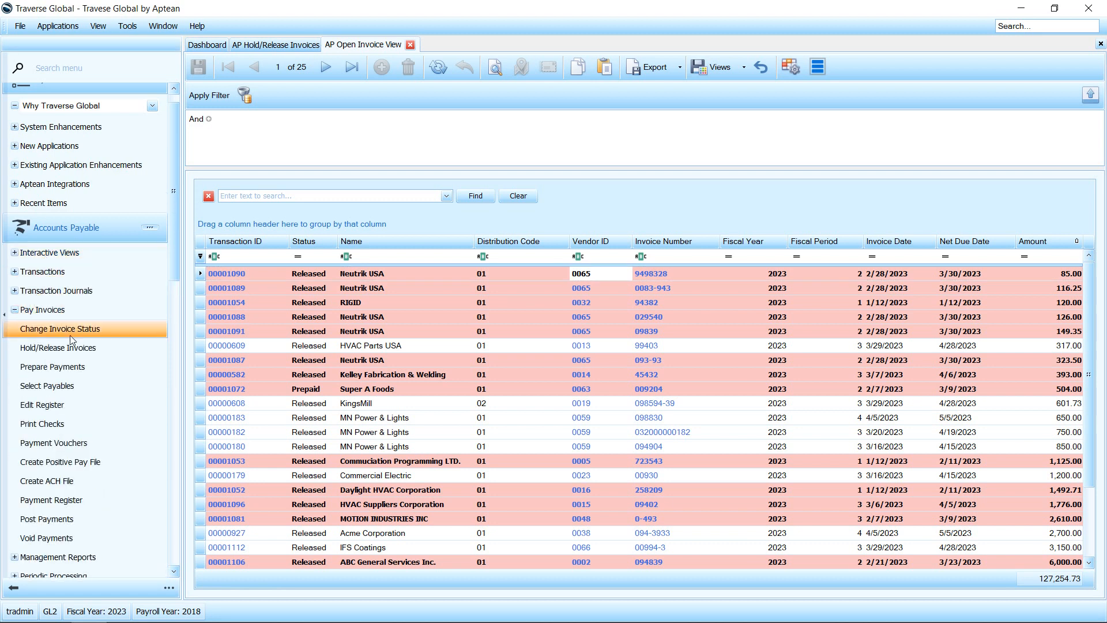
{"action": "left_click", "coordinate": [74, 368]}
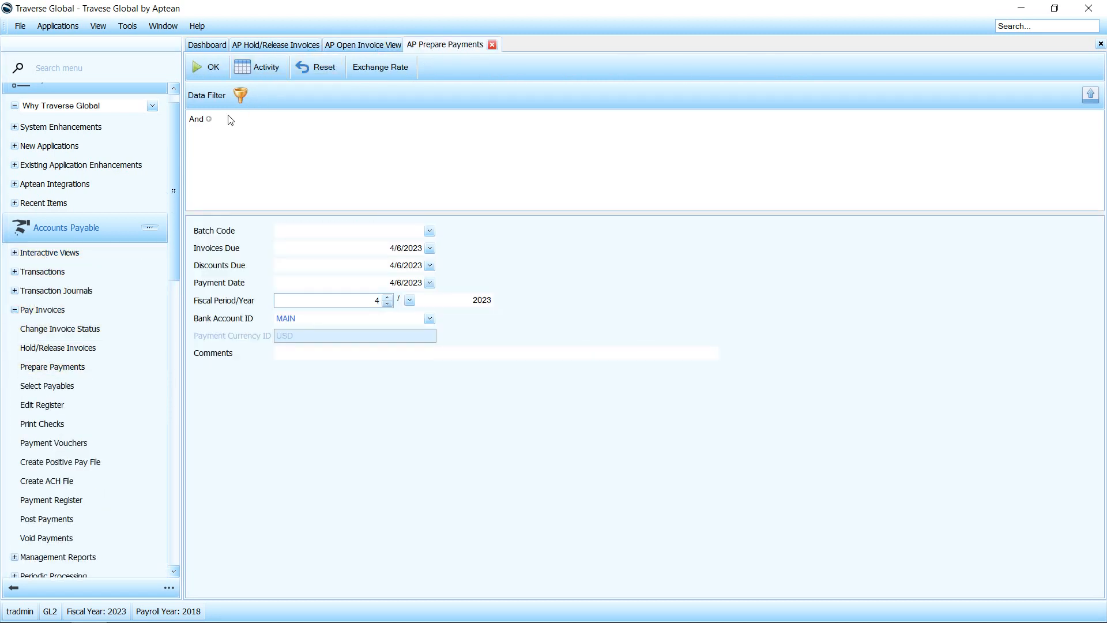
{"action": "left_click", "coordinate": [209, 119]}
{"action": "left_click", "coordinate": [218, 133]}
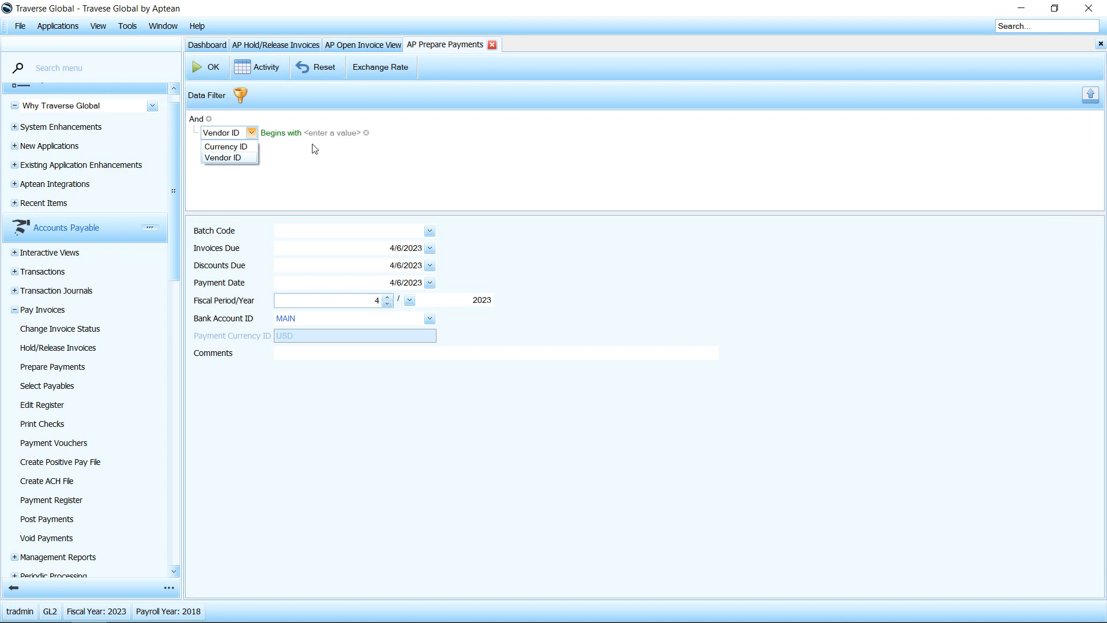
{"action": "left_click", "coordinate": [356, 160]}
{"action": "left_click", "coordinate": [366, 133]}
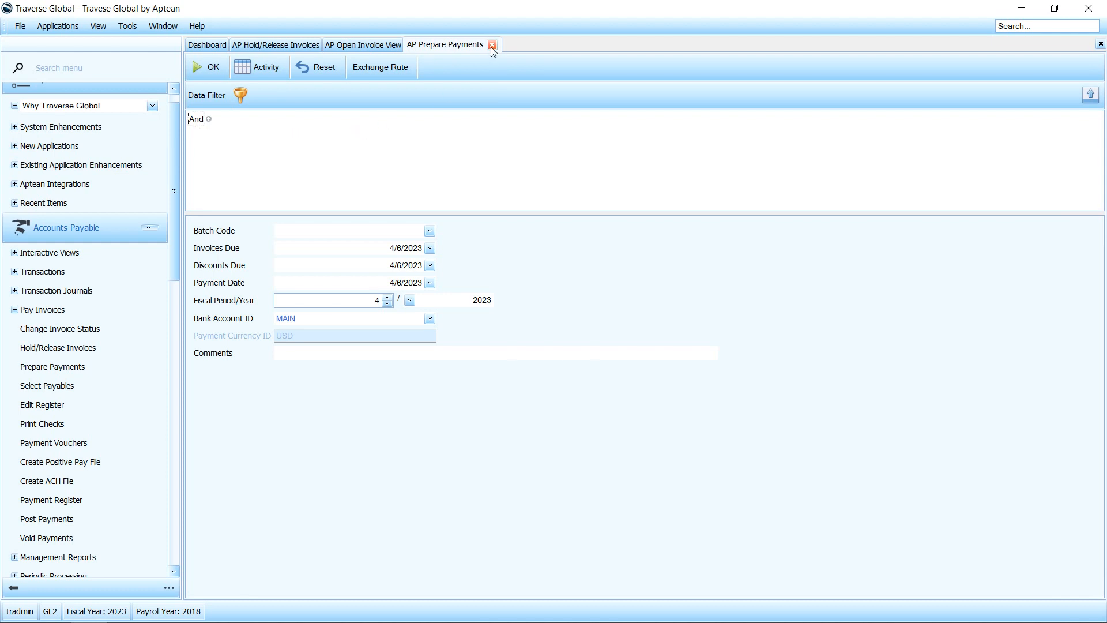
{"action": "left_click", "coordinate": [492, 46]}
Step: Open Change Invoice Status and change invoices due by 4/6/2023 from Rel to Hold
{"action": "left_click", "coordinate": [91, 311]}
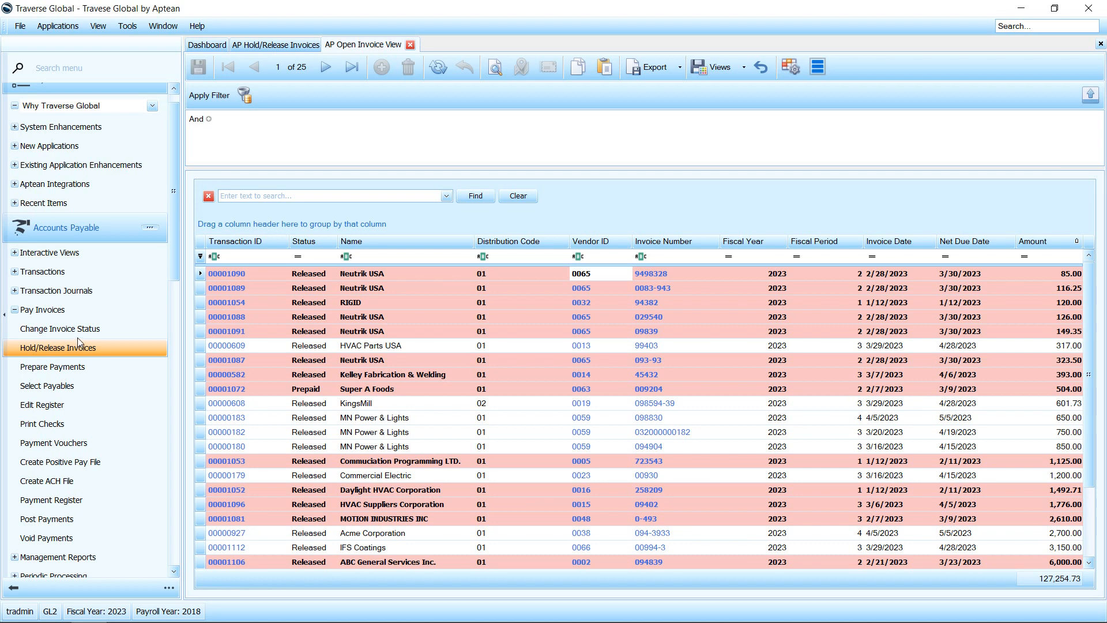
{"action": "left_click", "coordinate": [79, 329]}
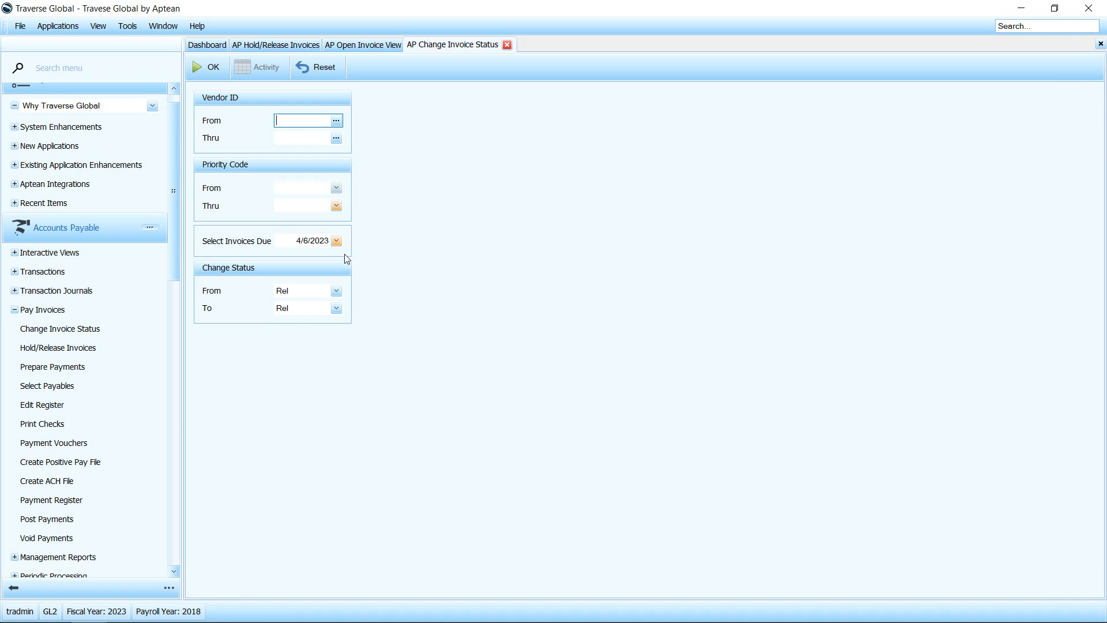
{"action": "left_click", "coordinate": [298, 242]}
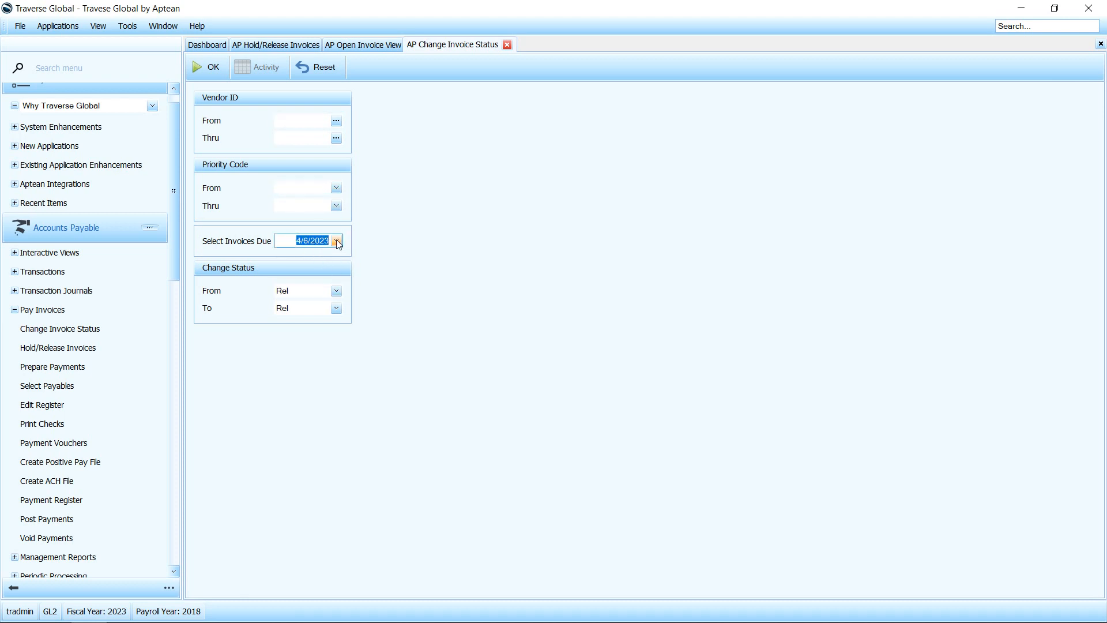
{"action": "left_click", "coordinate": [335, 309]}
{"action": "left_click", "coordinate": [288, 330]}
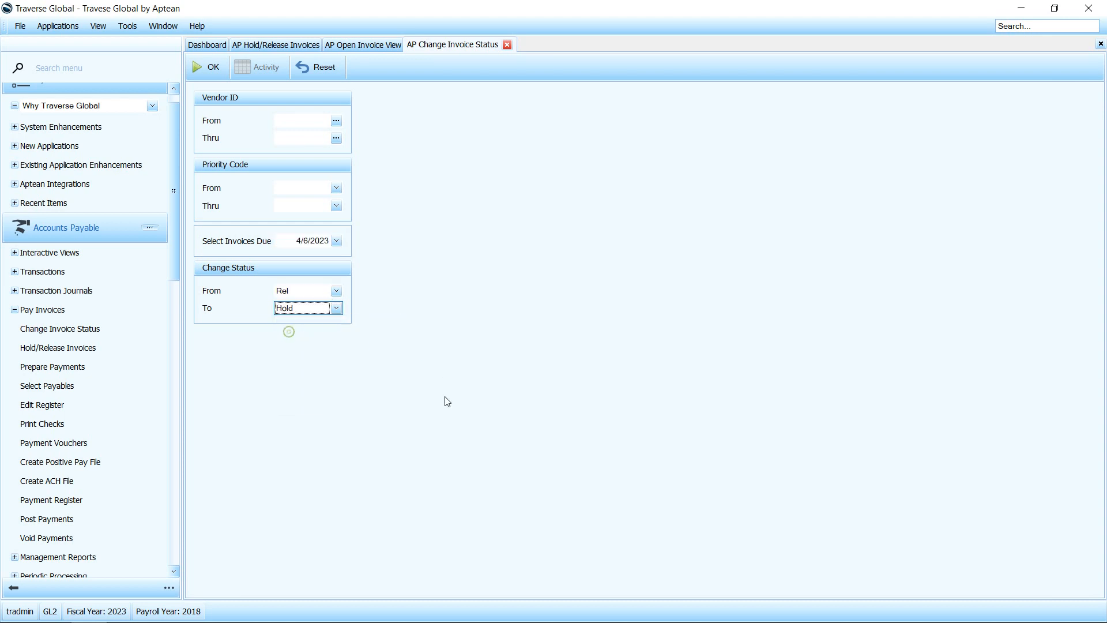
{"action": "left_click", "coordinate": [212, 68]}
{"action": "left_click", "coordinate": [736, 345]}
Step: Refresh the Open Invoice View, group it by status, and examine the Prepaid and Hold groups
{"action": "left_click", "coordinate": [334, 47]}
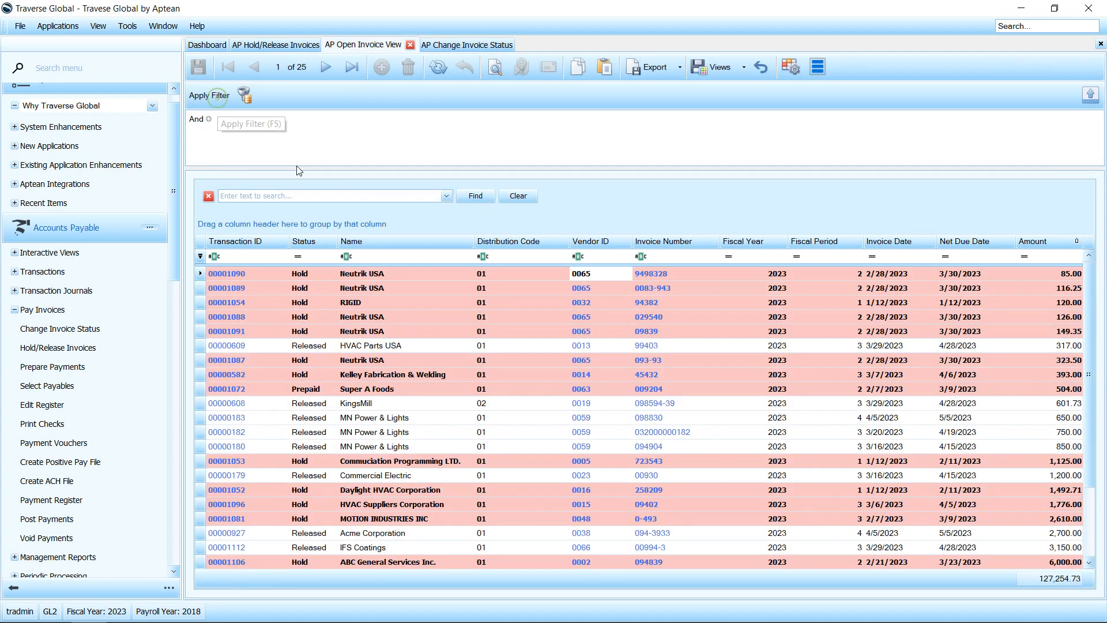
{"action": "left_click_drag", "start_coordinate": [306, 246], "coordinate": [296, 229]}
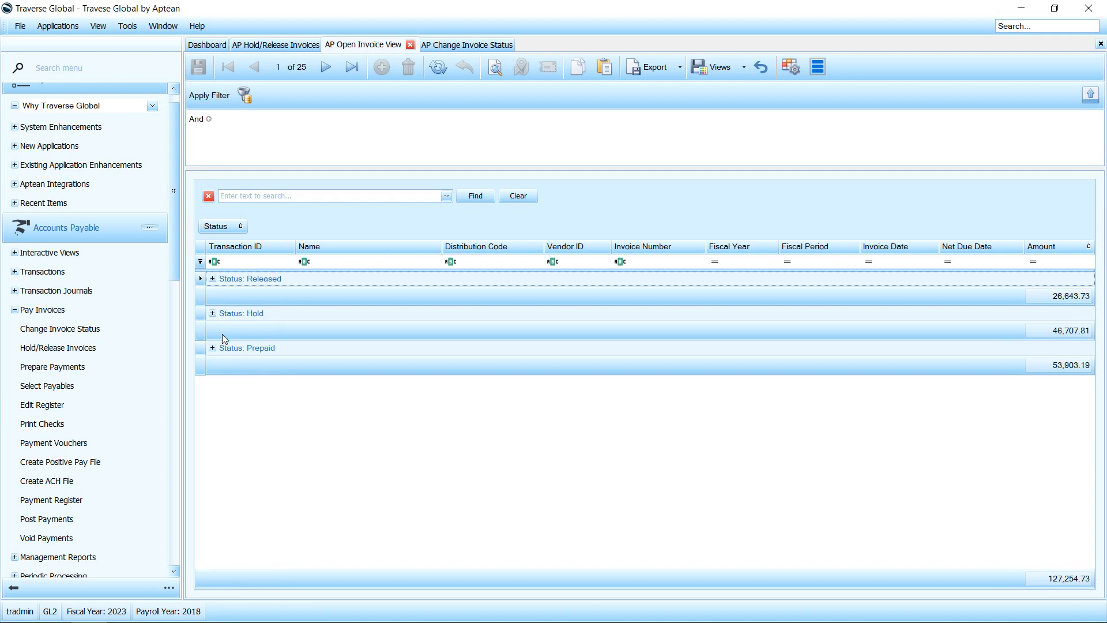
{"action": "left_click", "coordinate": [208, 350]}
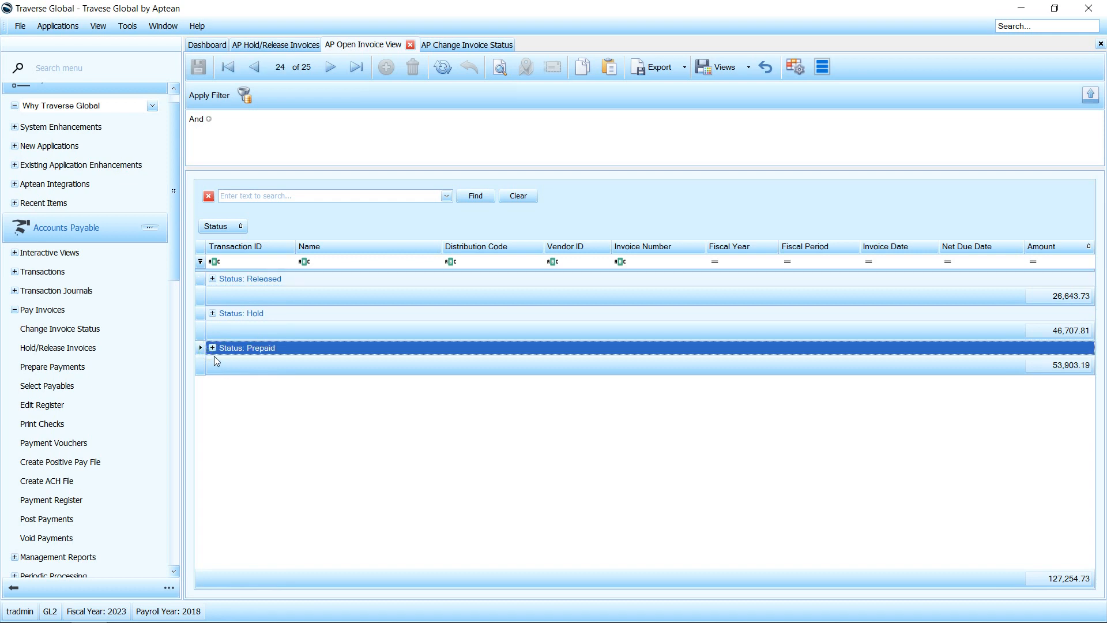
{"action": "left_click", "coordinate": [212, 348]}
{"action": "left_click", "coordinate": [212, 348]}
{"action": "left_click", "coordinate": [213, 314]}
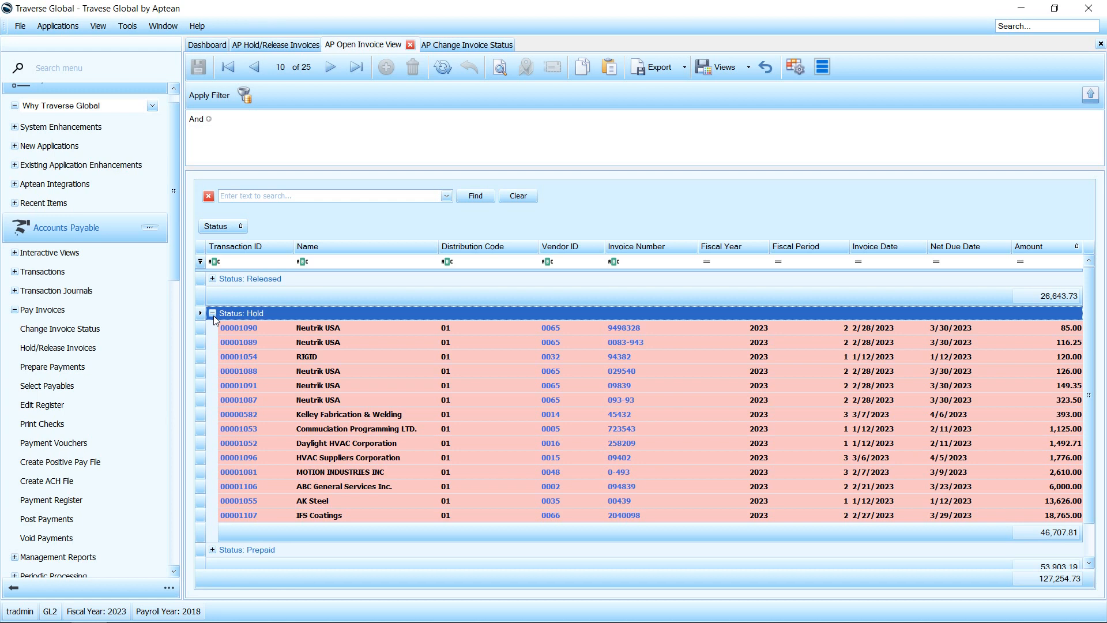
{"action": "left_click", "coordinate": [212, 314]}
Step: Use Change Invoice Status to change invoices due by 4/6/2023 from Hold to Temp
{"action": "left_click", "coordinate": [455, 46]}
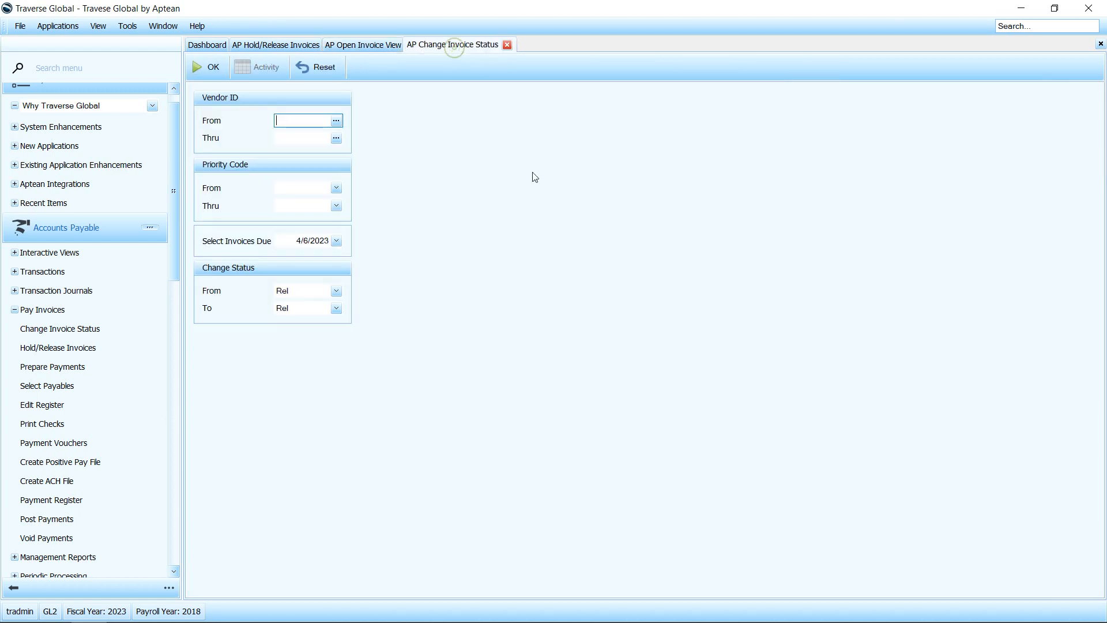
{"action": "left_click", "coordinate": [303, 292]}
{"action": "left_click", "coordinate": [297, 316]}
{"action": "left_click", "coordinate": [304, 308]}
{"action": "left_click", "coordinate": [294, 343]}
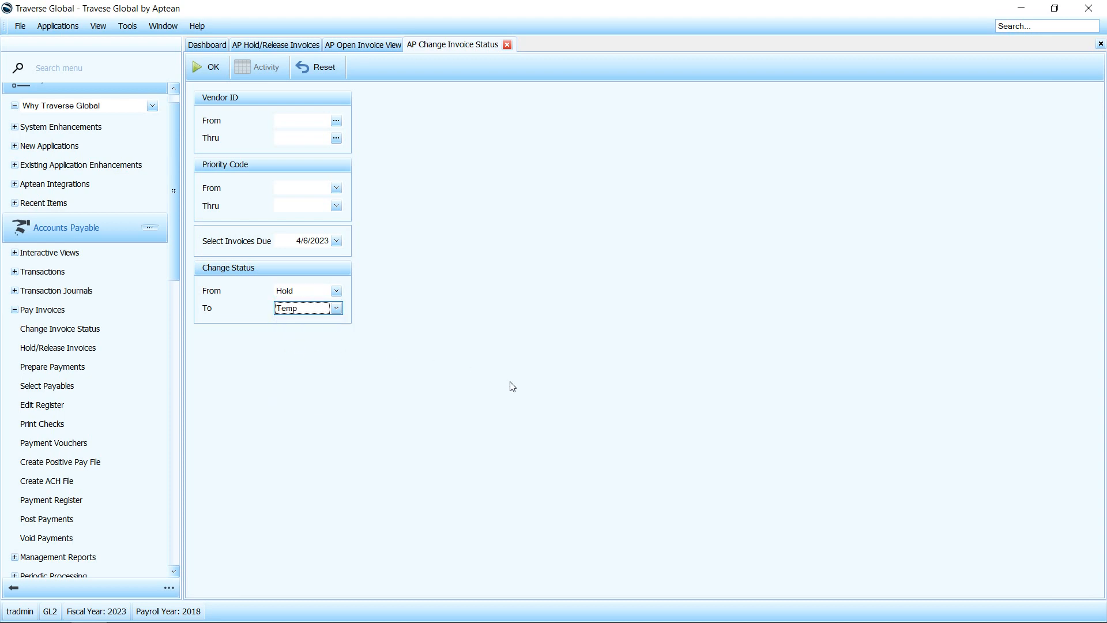
{"action": "left_click", "coordinate": [209, 75]}
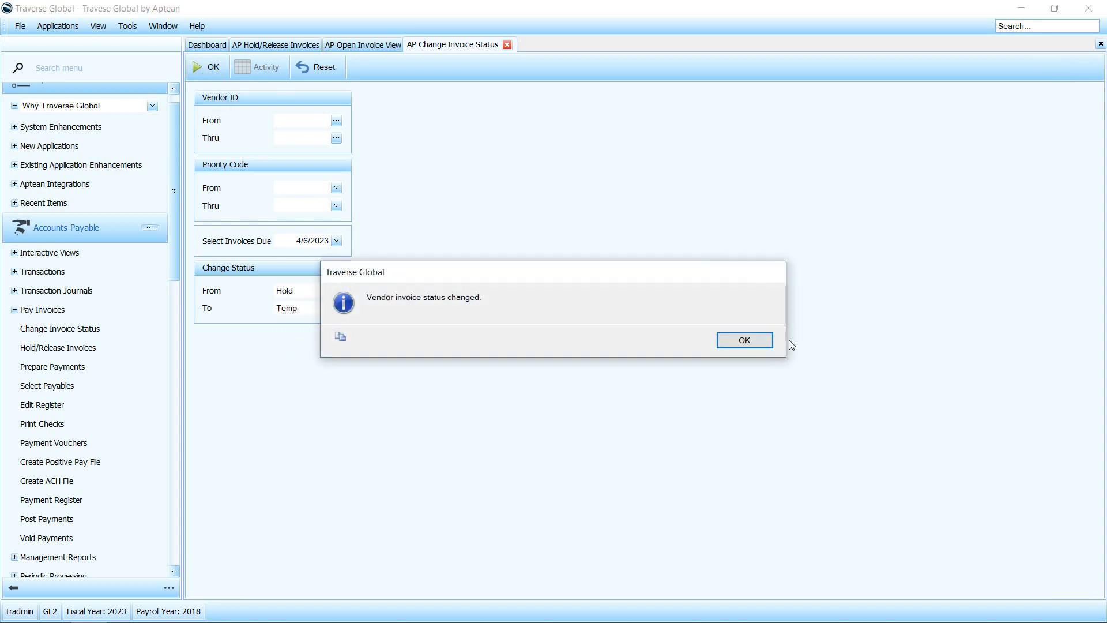
{"action": "left_click", "coordinate": [753, 337]}
Step: Refresh the Open Invoice View and examine the invoices in the Temp status group
{"action": "left_click", "coordinate": [376, 45]}
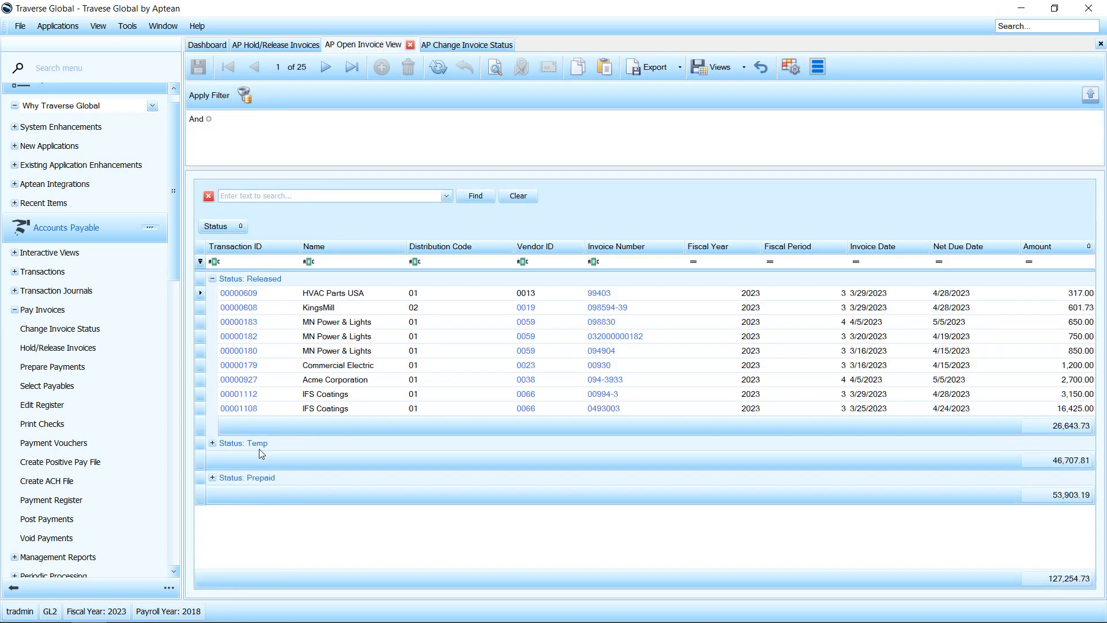
{"action": "left_click", "coordinate": [213, 443]}
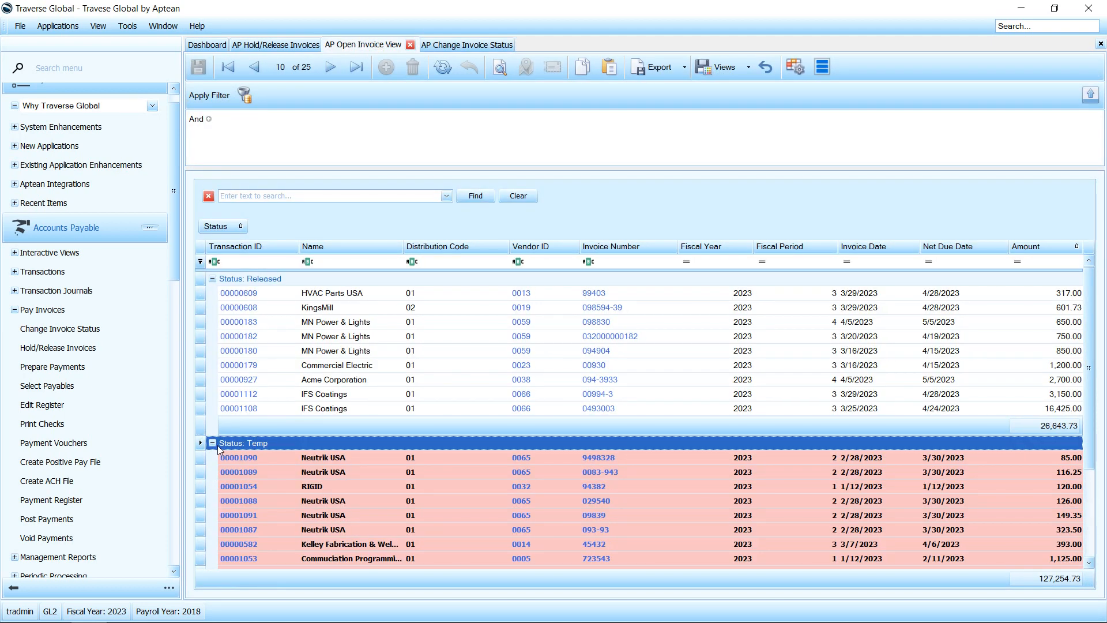
{"action": "scroll", "coordinate": [217, 445], "scroll_direction": "down", "scroll_amount": 2}
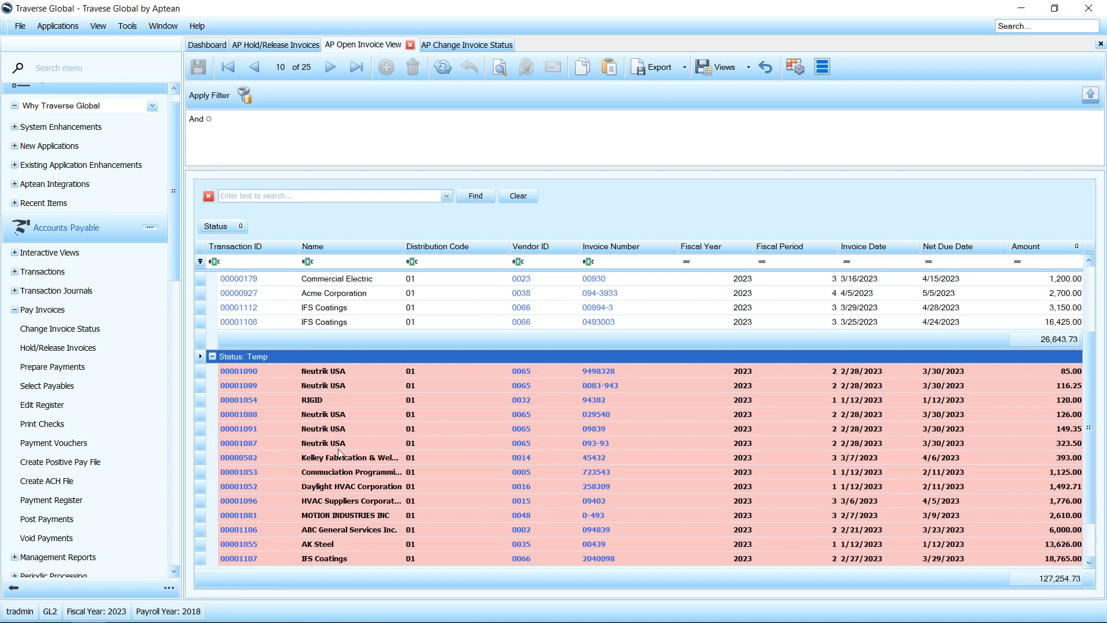
{"action": "scroll", "coordinate": [340, 454], "scroll_direction": "down", "scroll_amount": 2}
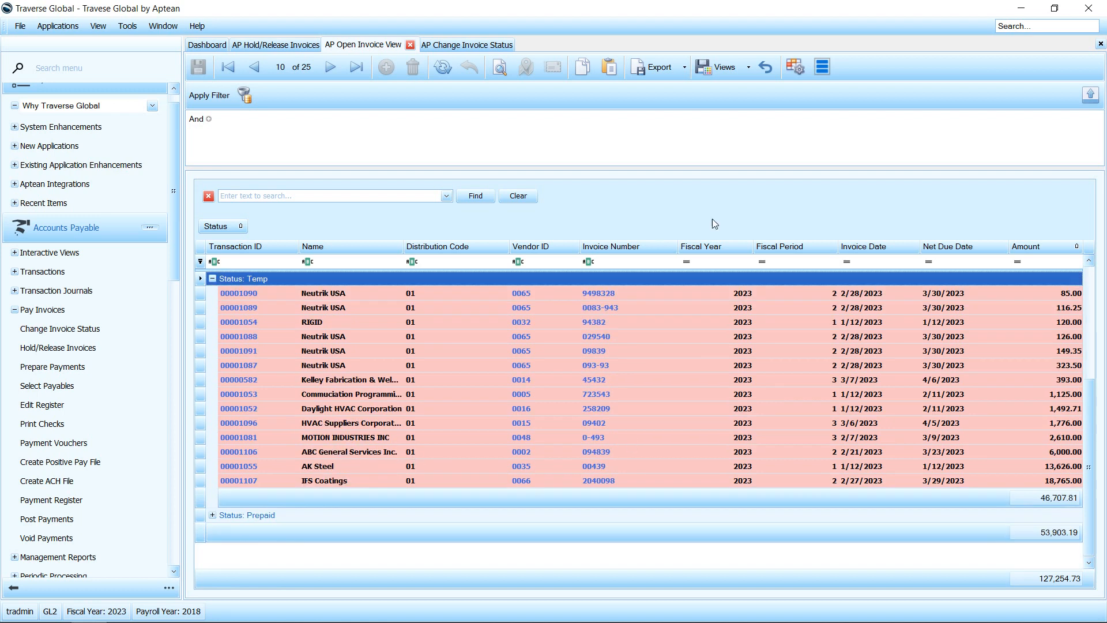
Step: Use Change Invoice Status to change invoices due by 4/6/2023 from Temp to Rel
{"action": "left_click", "coordinate": [468, 44]}
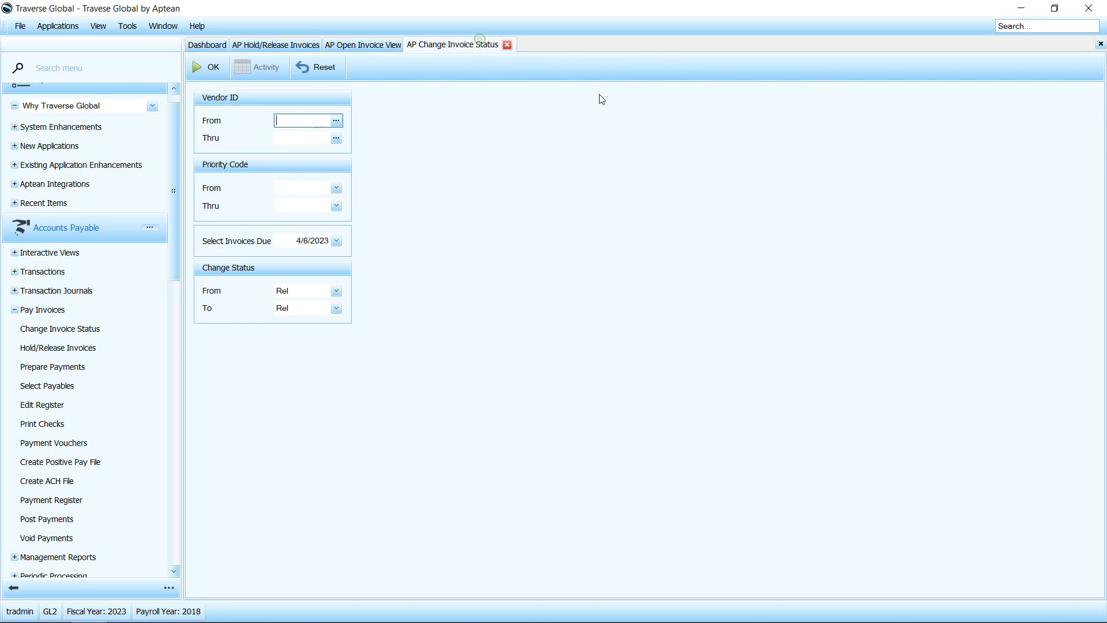
{"action": "left_click", "coordinate": [336, 291]}
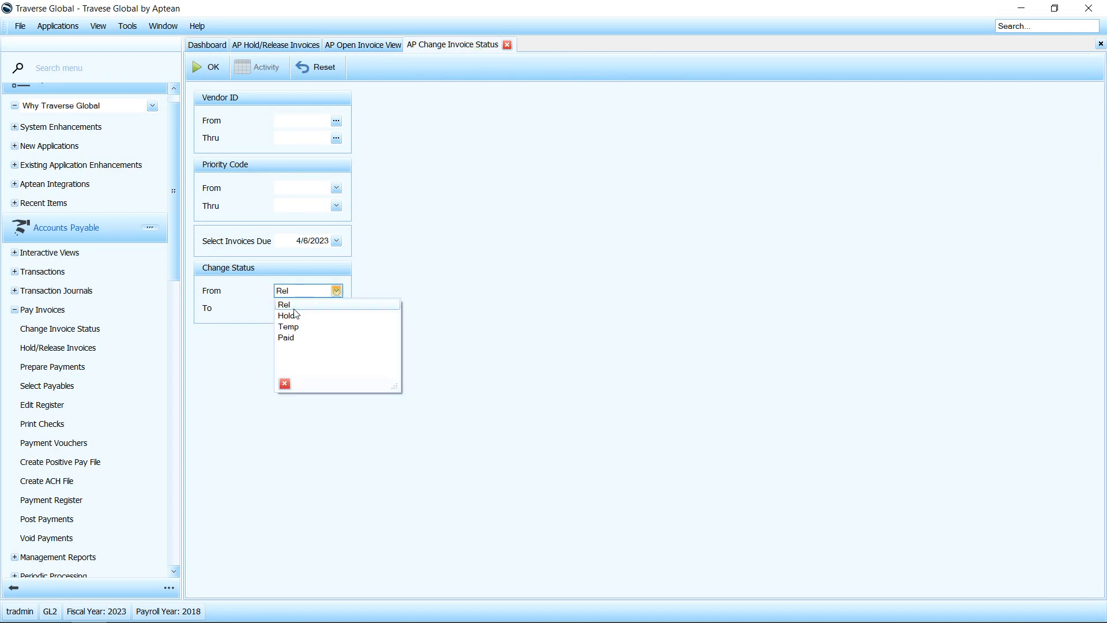
{"action": "left_click", "coordinate": [289, 326]}
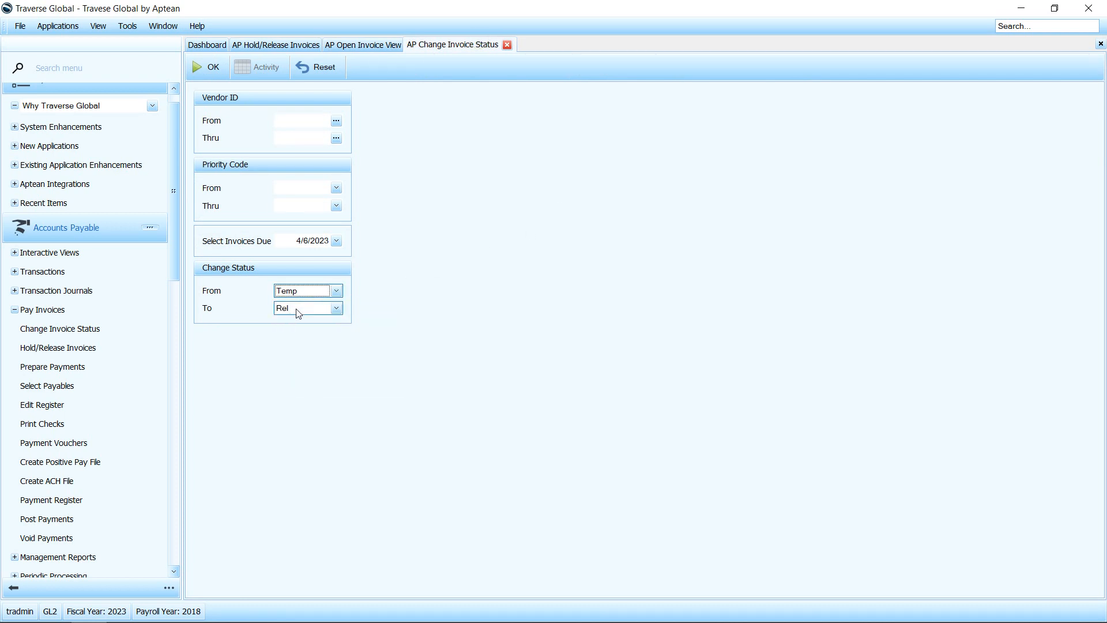
{"action": "left_click", "coordinate": [205, 69]}
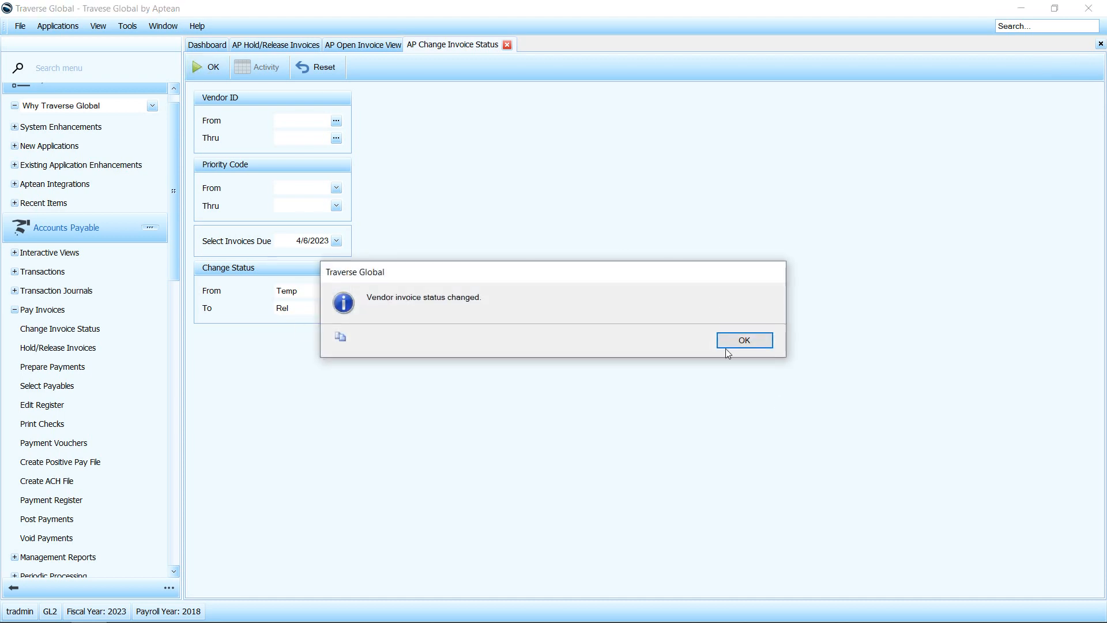
{"action": "left_click", "coordinate": [741, 340]}
Step: Refresh the Open Invoice View and collapse all of its status groups
{"action": "left_click", "coordinate": [346, 50]}
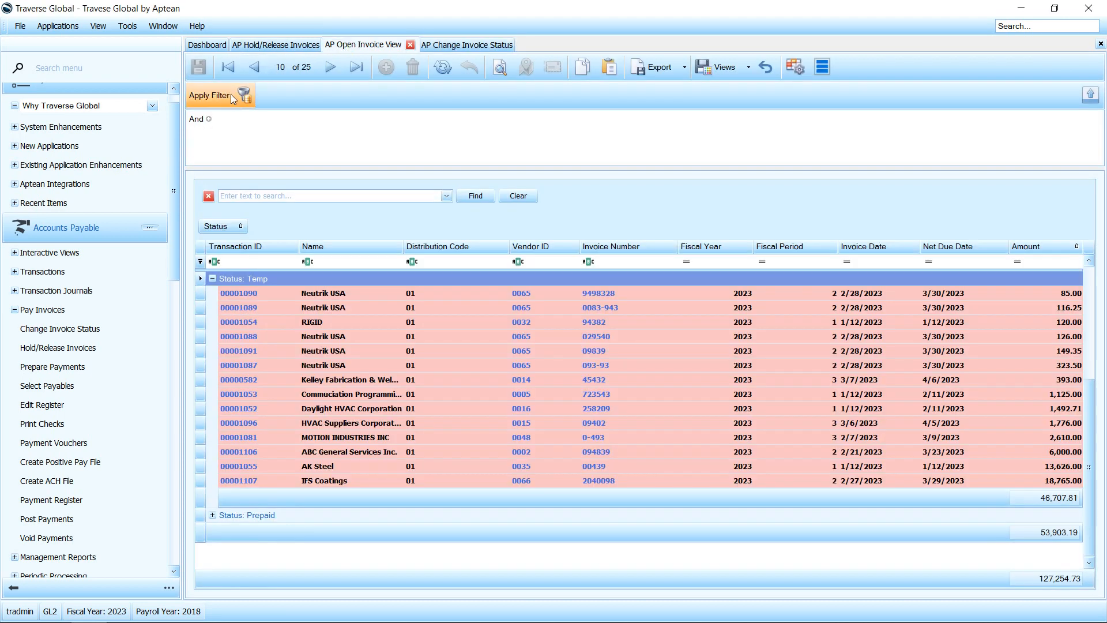
{"action": "left_click", "coordinate": [233, 96]}
{"action": "right_click", "coordinate": [283, 225]}
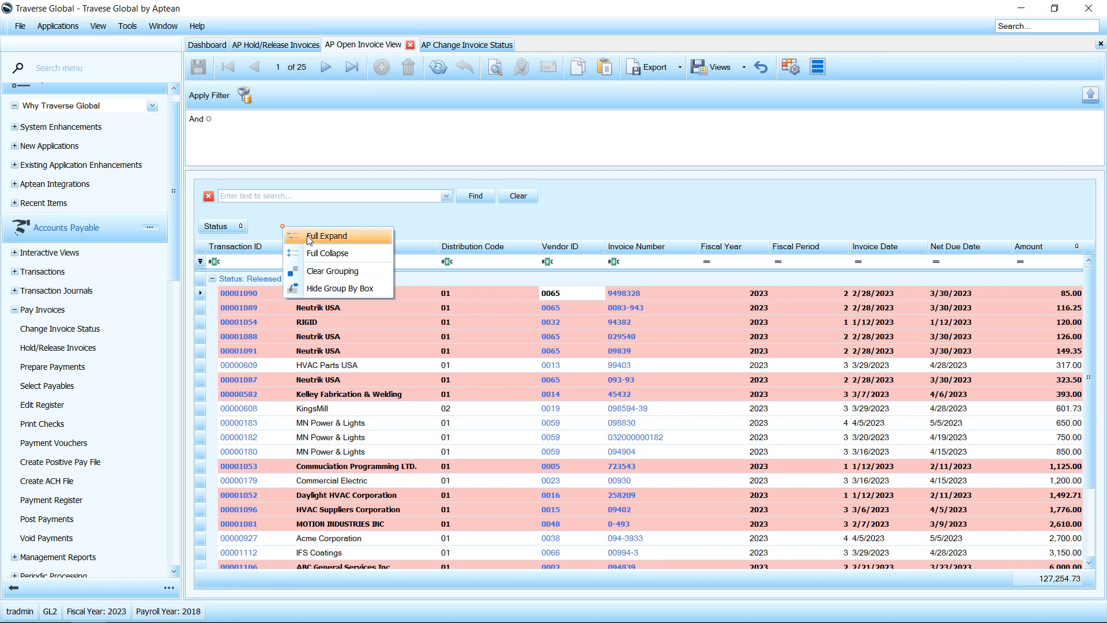
{"action": "left_click", "coordinate": [314, 251]}
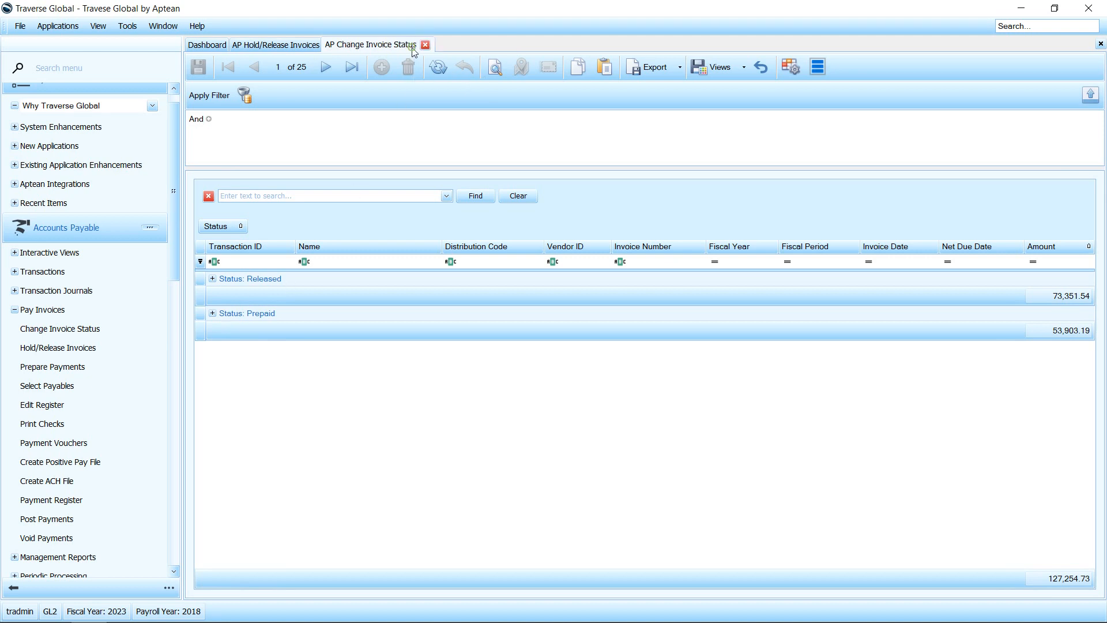
Step: Close the Open Invoice View, Change Invoice Status and Hold/Release Invoices to return to the Dashboard
{"action": "left_click", "coordinate": [410, 46]}
{"action": "left_click", "coordinate": [425, 45]}
{"action": "left_click", "coordinate": [324, 45]}
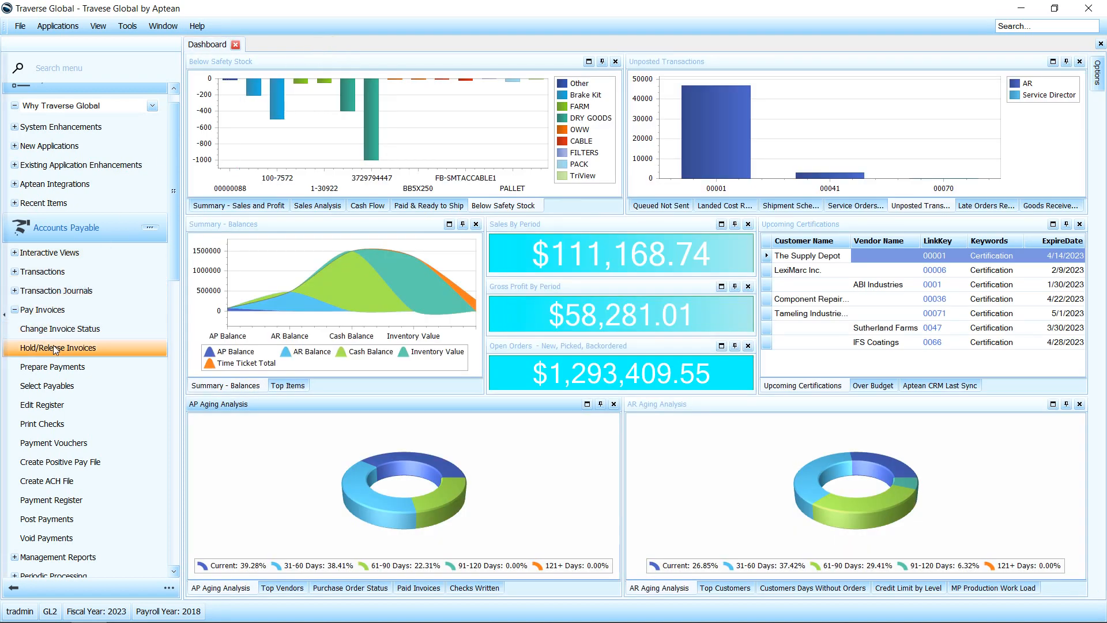
Step: Open Prepare Payments and set the batch code to PREPAY and the invoices due date to 1/1/1900
{"action": "left_click", "coordinate": [53, 366]}
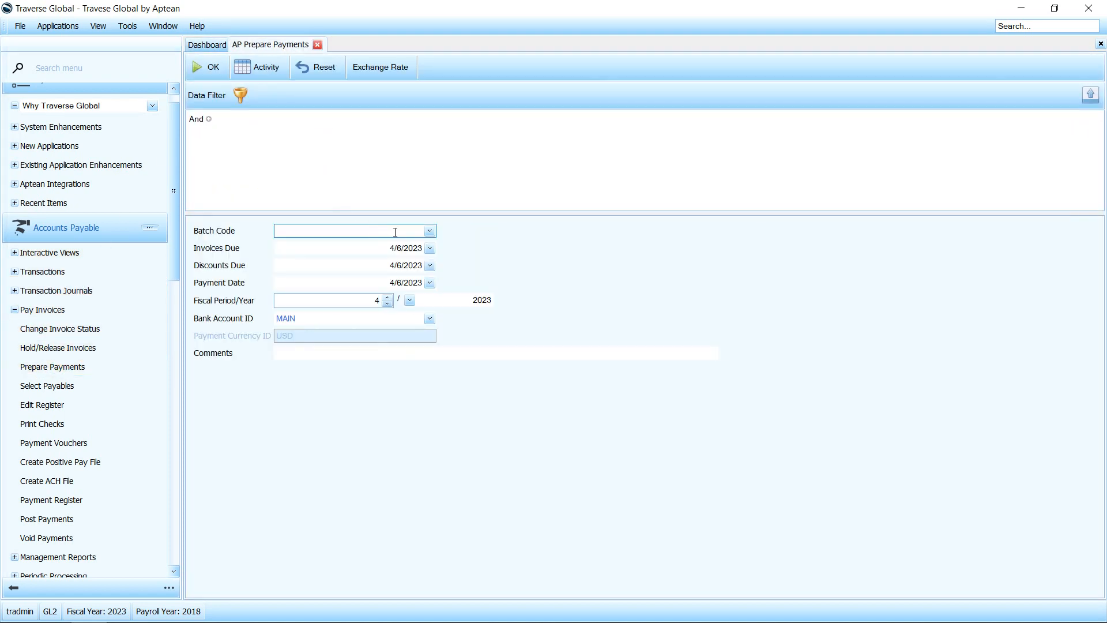
{"action": "left_click", "coordinate": [429, 231]}
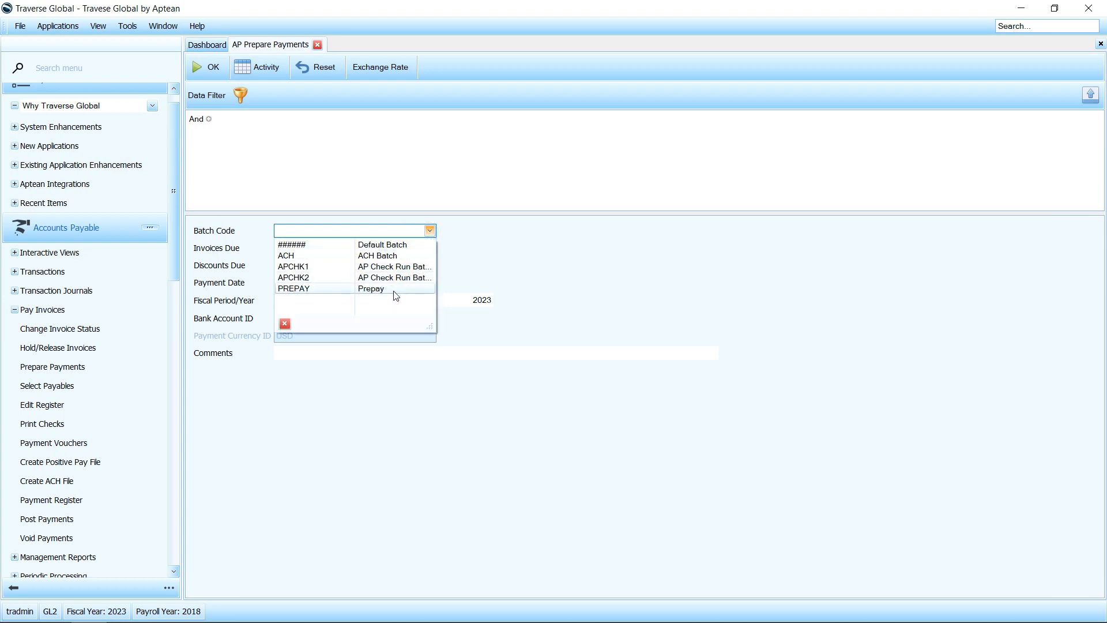
{"action": "left_click", "coordinate": [395, 290]}
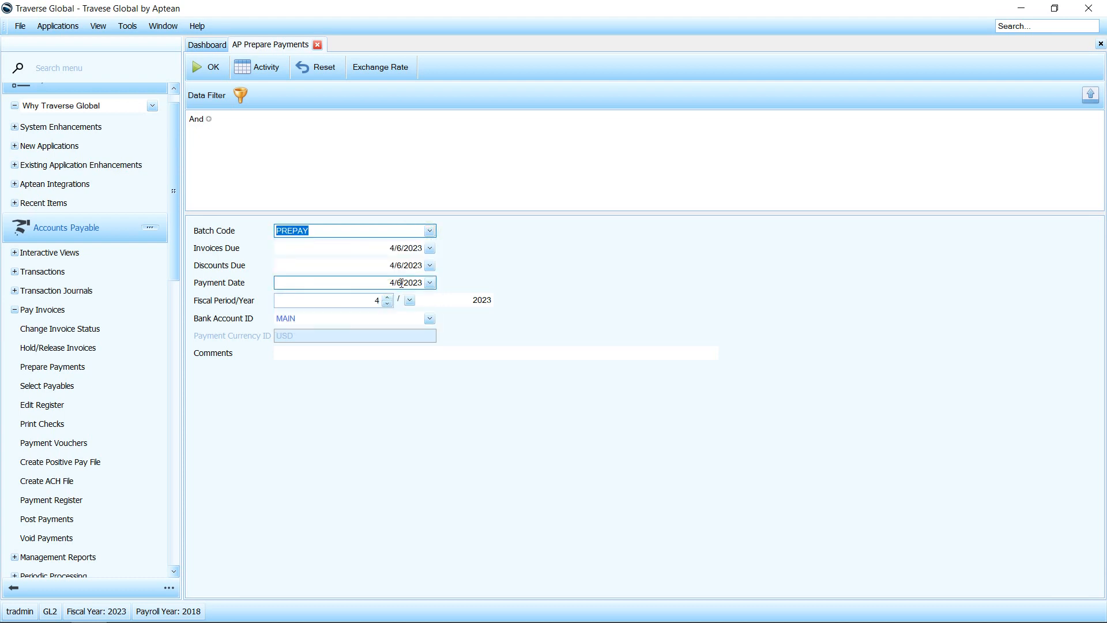
{"action": "left_click", "coordinate": [376, 249]}
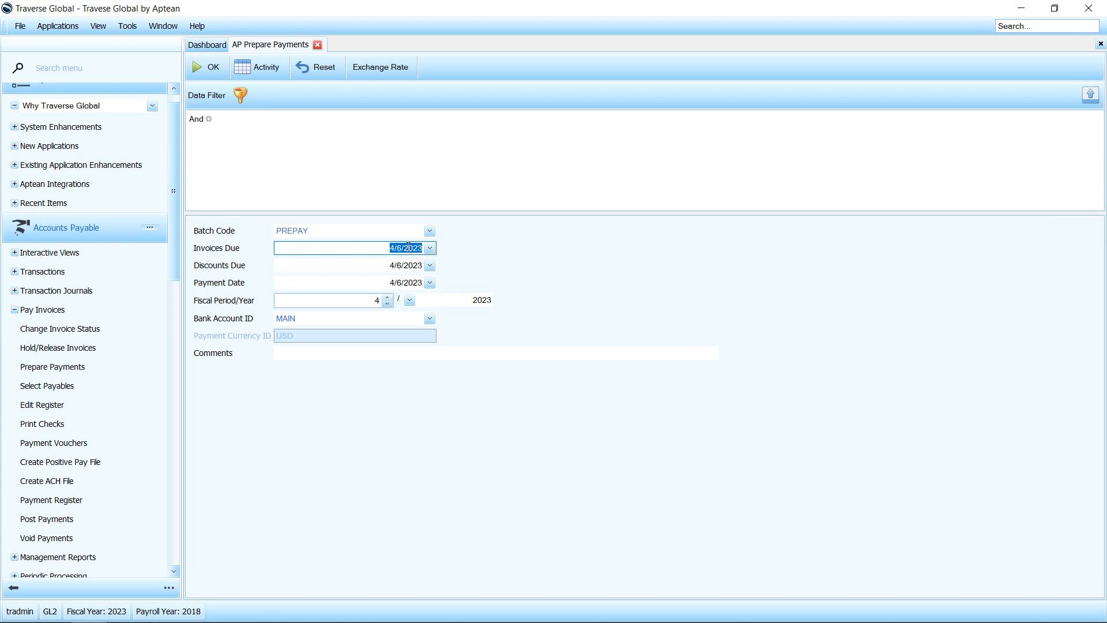
{"action": "type", "text": "1/1900"}
{"action": "key", "text": "Tab"}
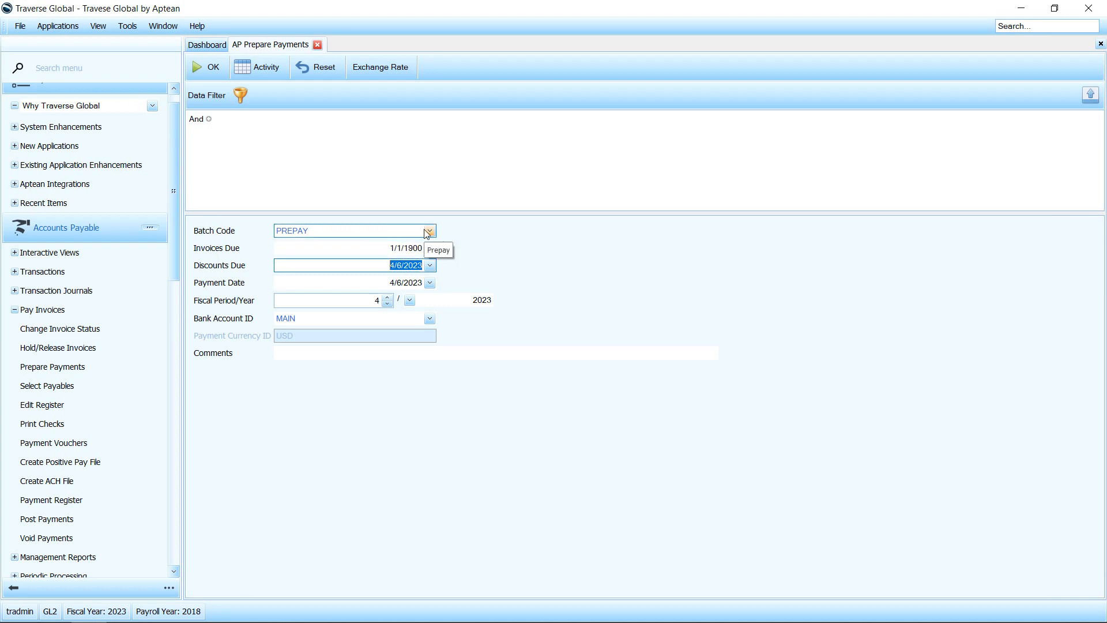
Step: Prepare the payments for the batch, and close the resulting report preview and the AP Print Checks screen
{"action": "left_click", "coordinate": [199, 69]}
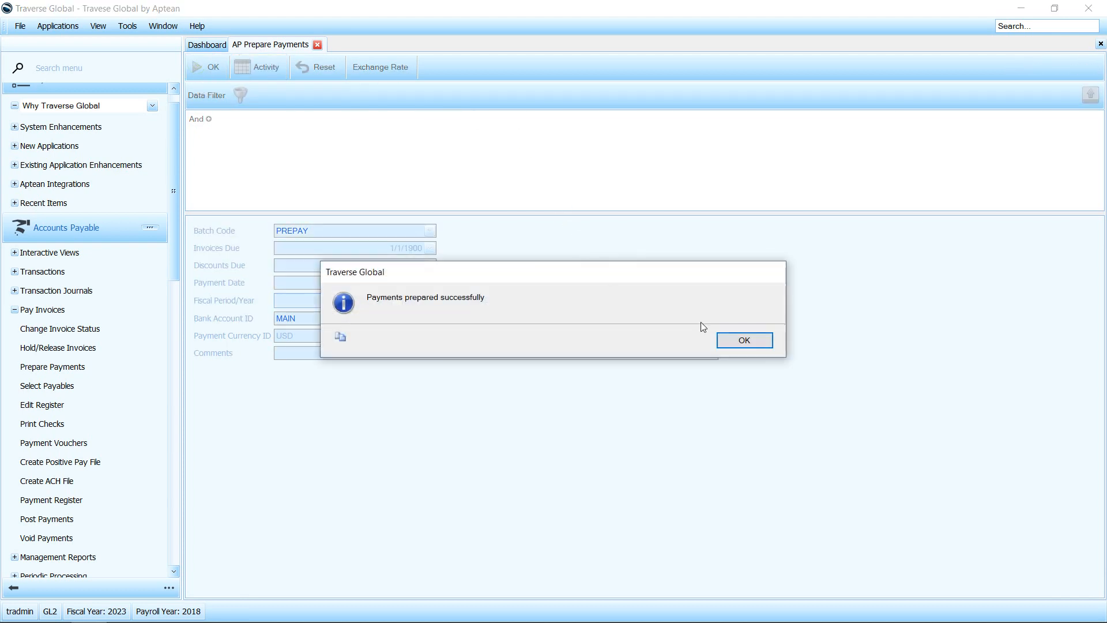
{"action": "left_click", "coordinate": [770, 337]}
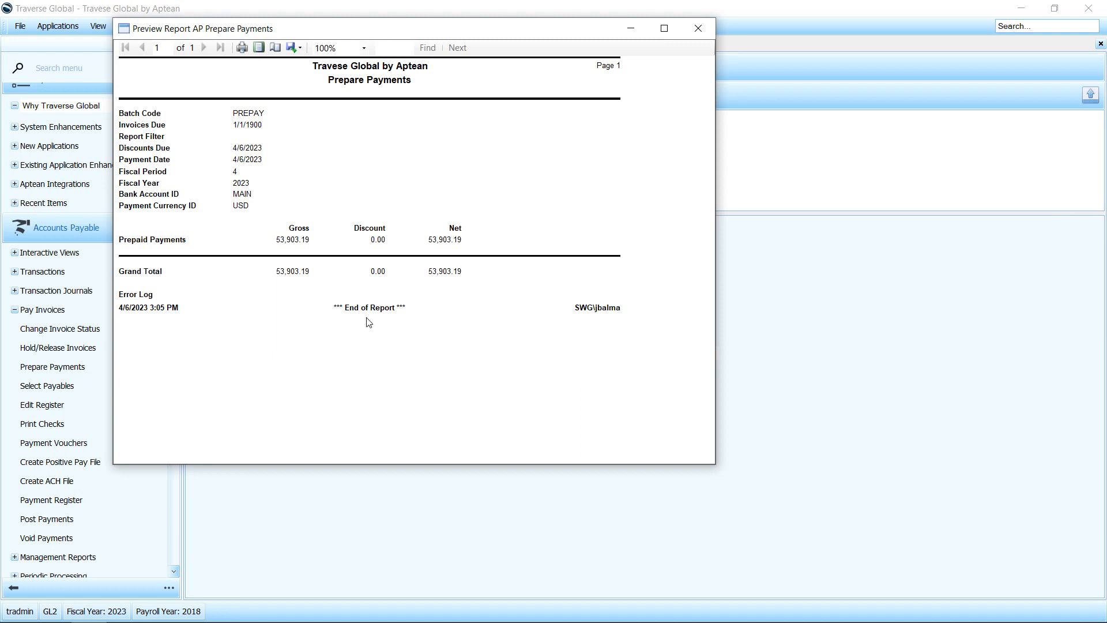
{"action": "left_click", "coordinate": [698, 34]}
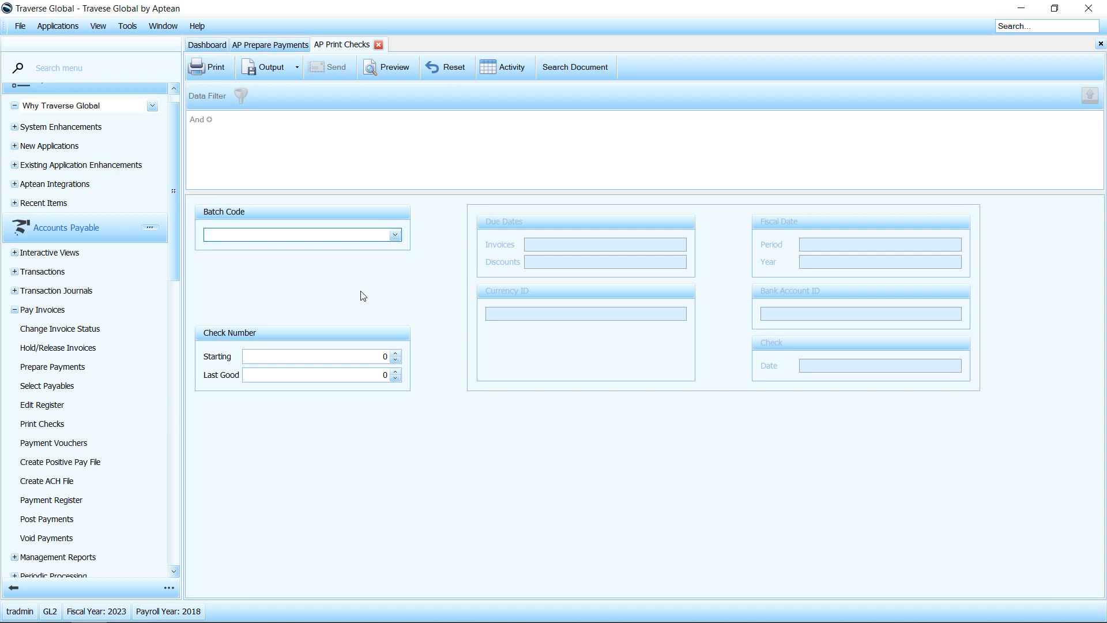
{"action": "left_click", "coordinate": [379, 45]}
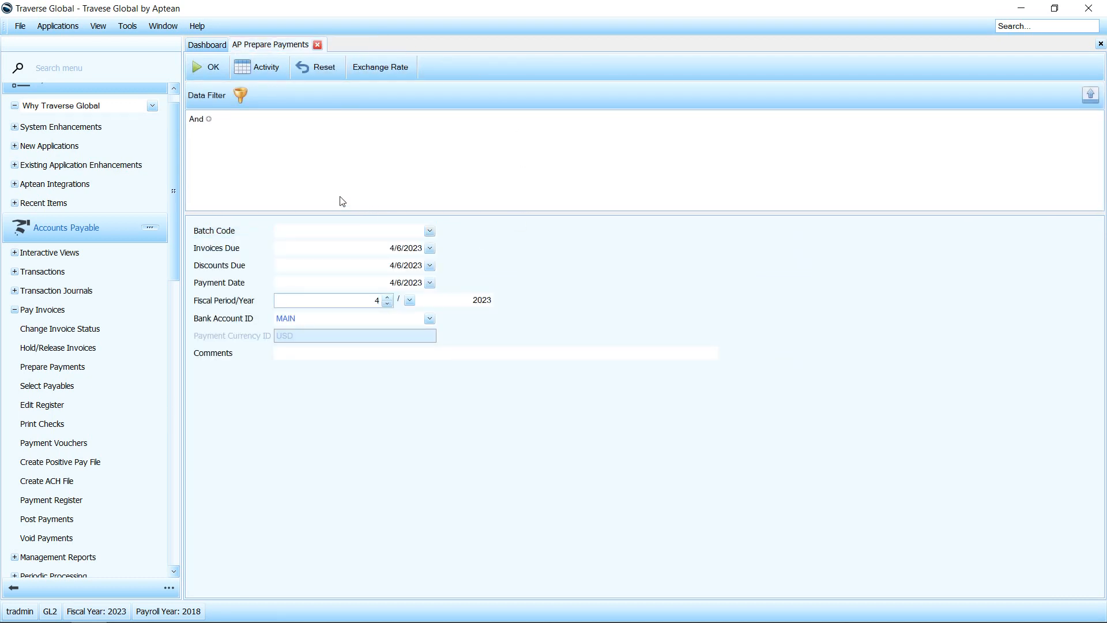
Step: Post the PREPAY batch in Post Payments, marking the prerequisite check, register and ACH file tasks as done
{"action": "left_click", "coordinate": [61, 525]}
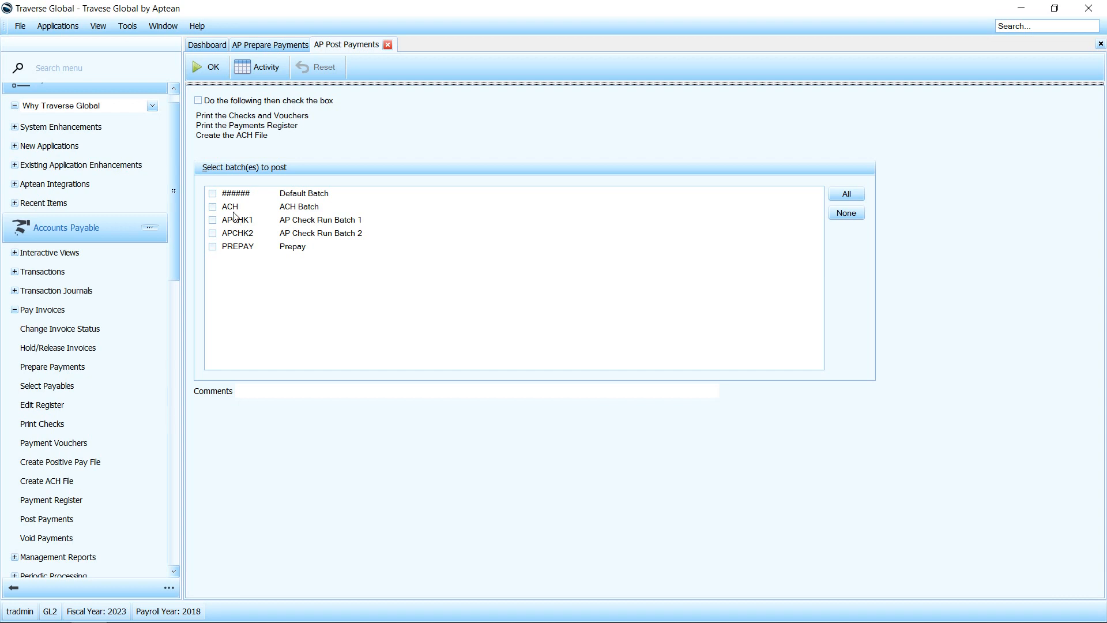
{"action": "left_click", "coordinate": [238, 249]}
{"action": "left_click", "coordinate": [223, 100]}
{"action": "left_click", "coordinate": [211, 71]}
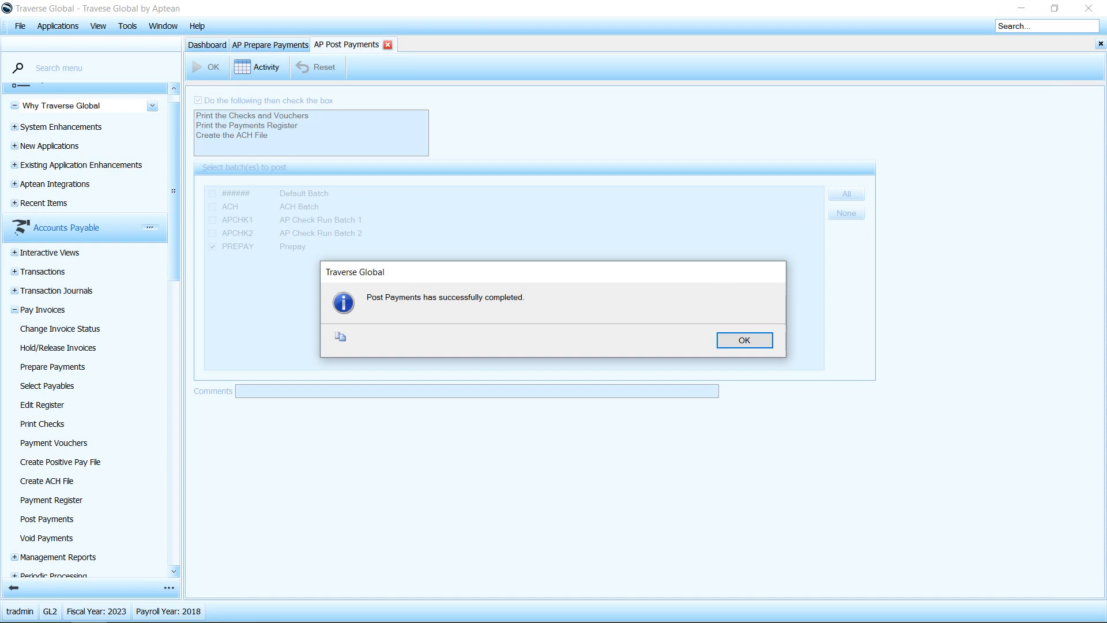
{"action": "left_click", "coordinate": [744, 340]}
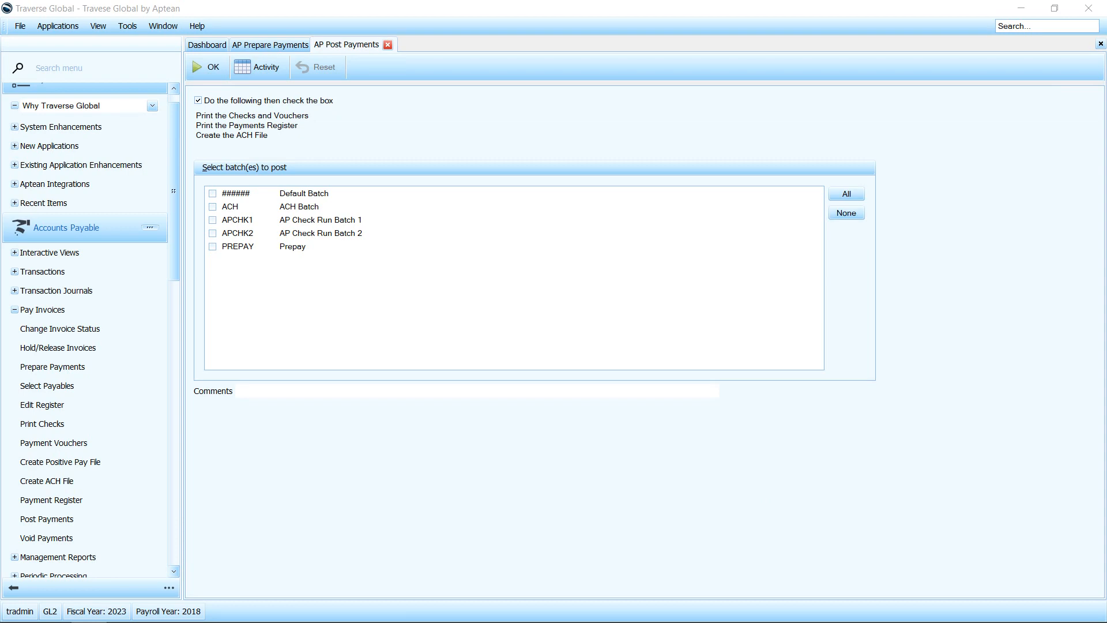